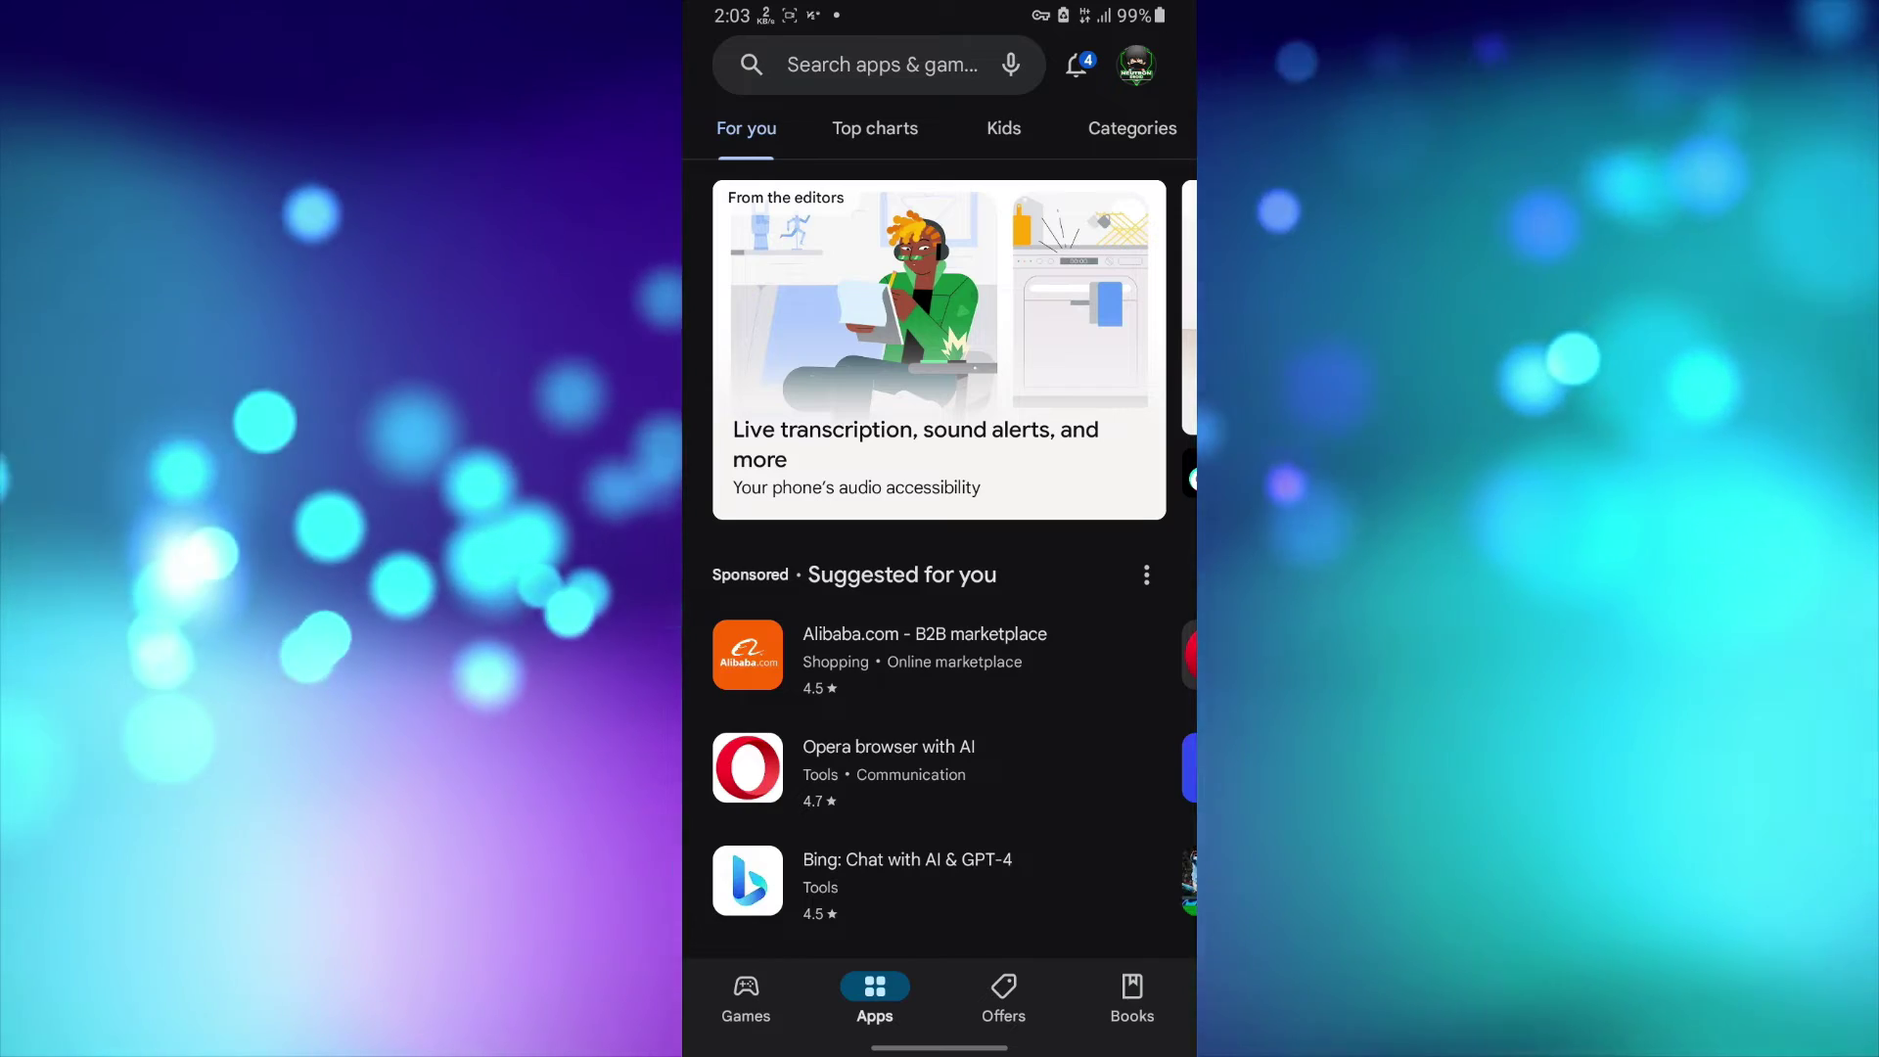
Search Google Play for 'my' and open the installed MYPS2 app's store page.
click(880, 64)
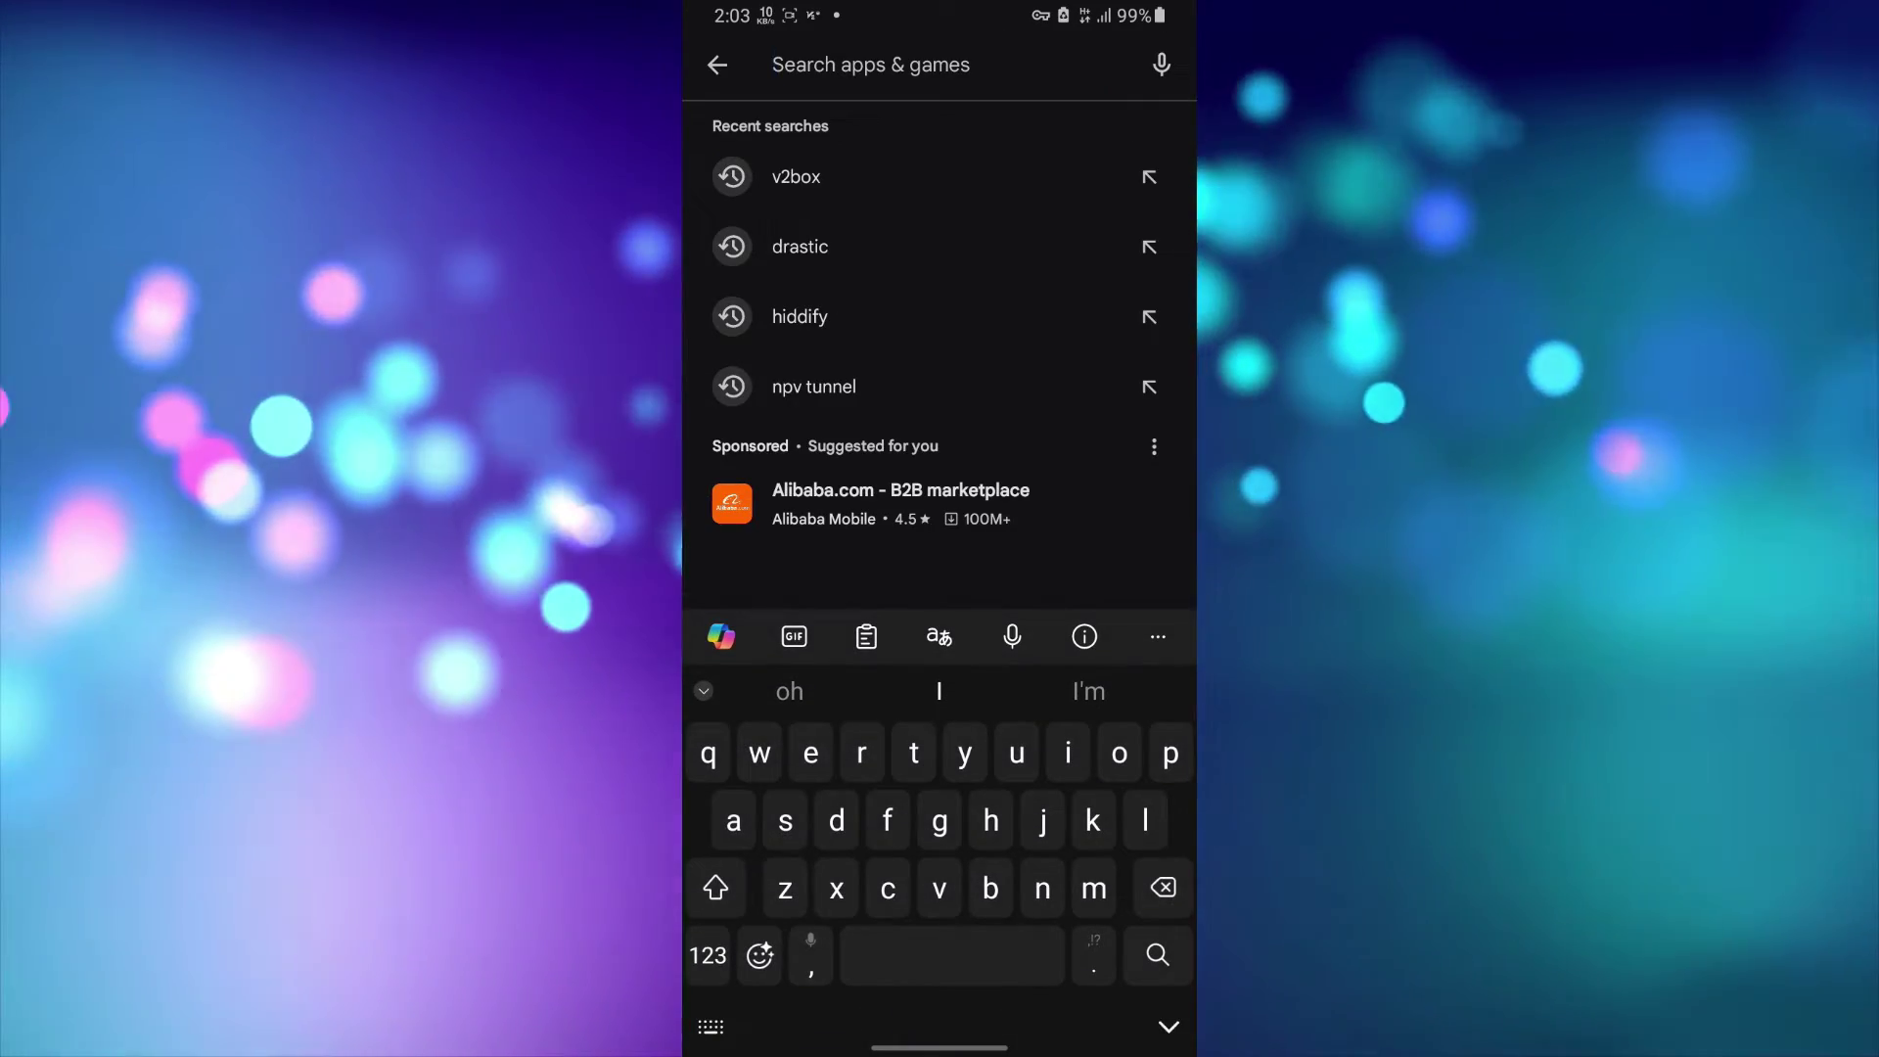
text(myps2)
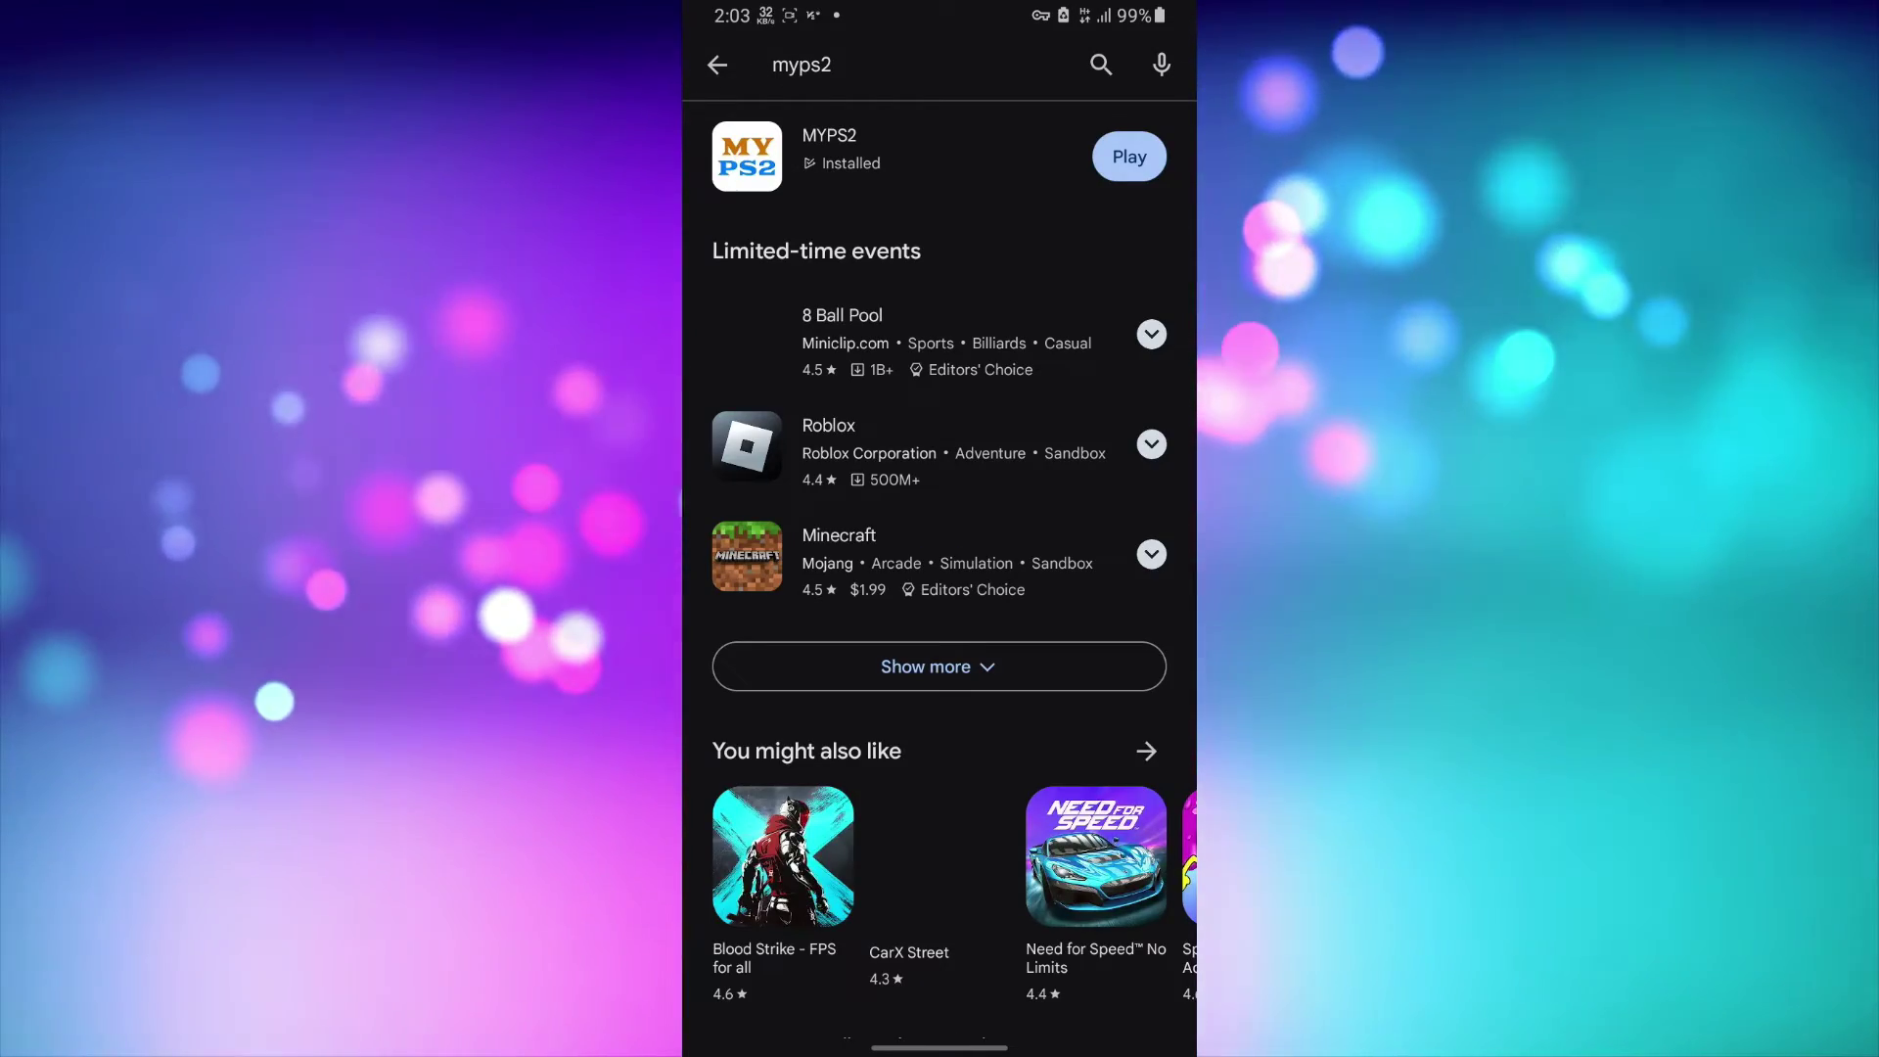
click(832, 146)
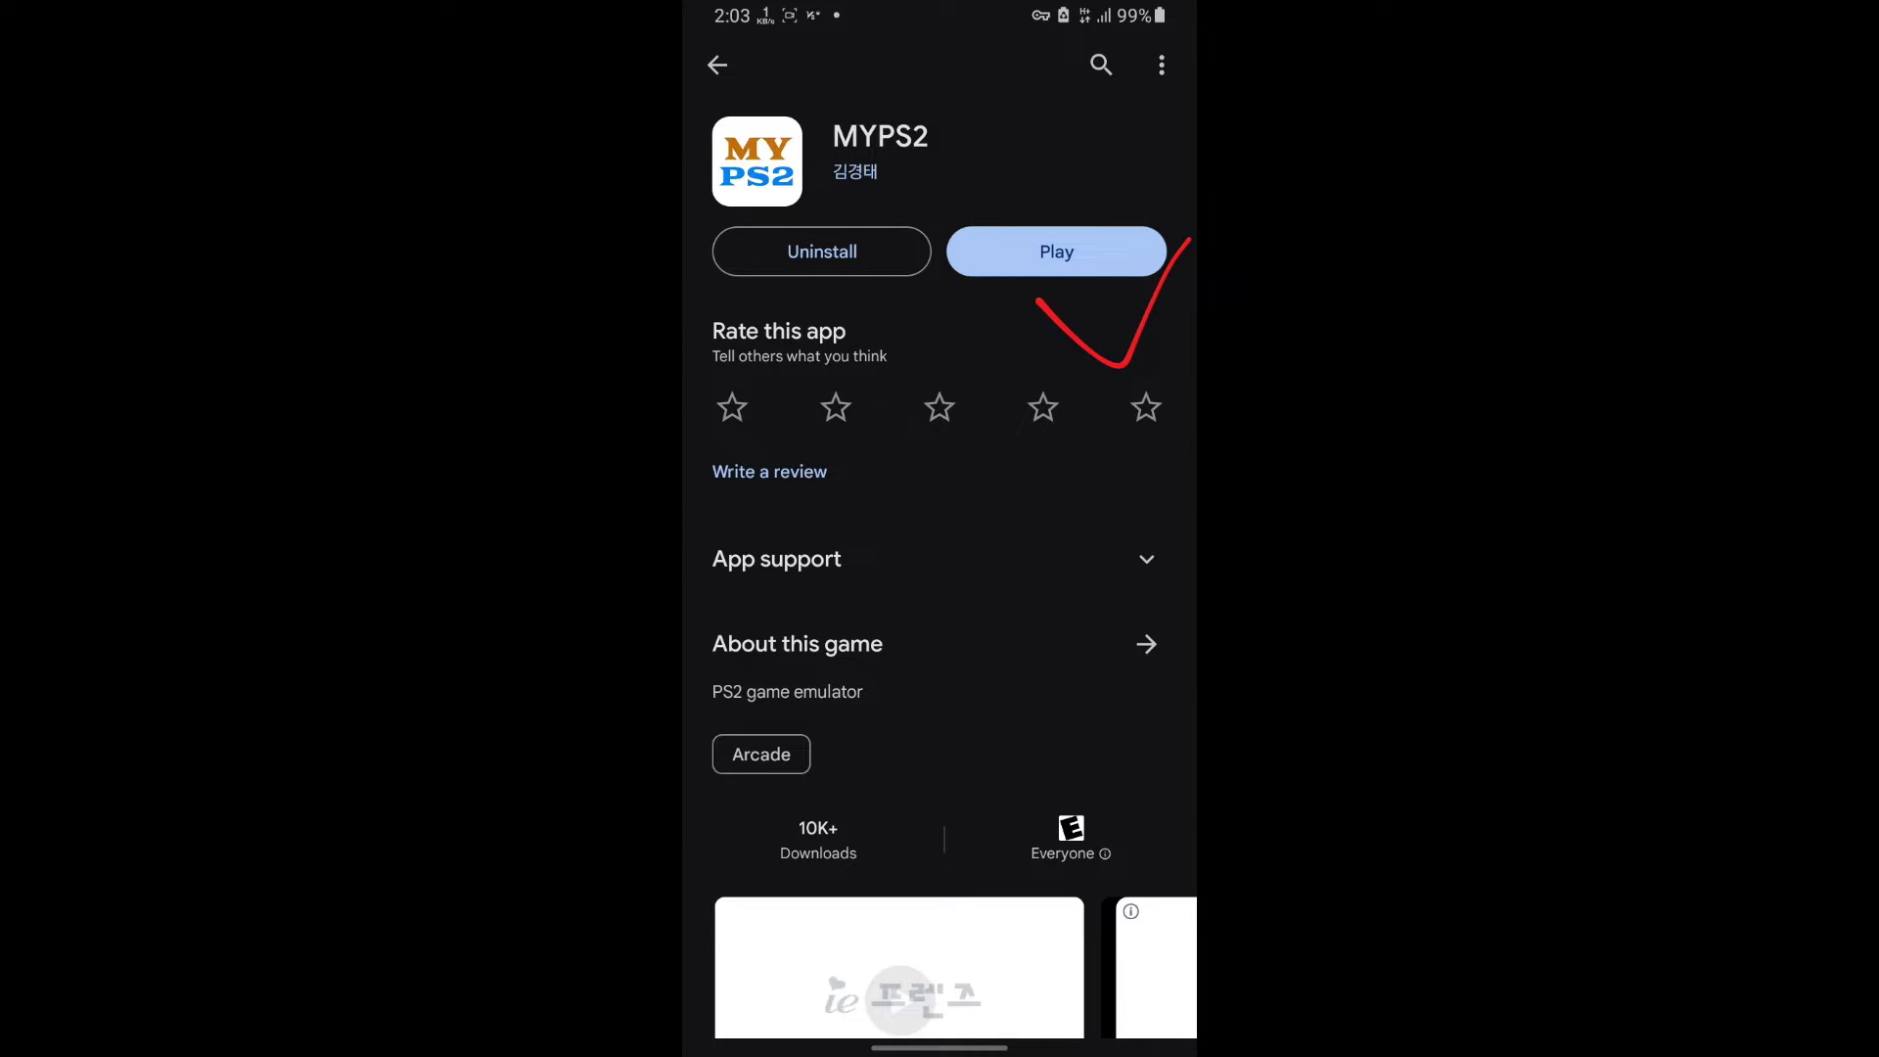
Search Google Play for 'zarchiver' and open the installed ZArchiver app's store page.
click(1100, 64)
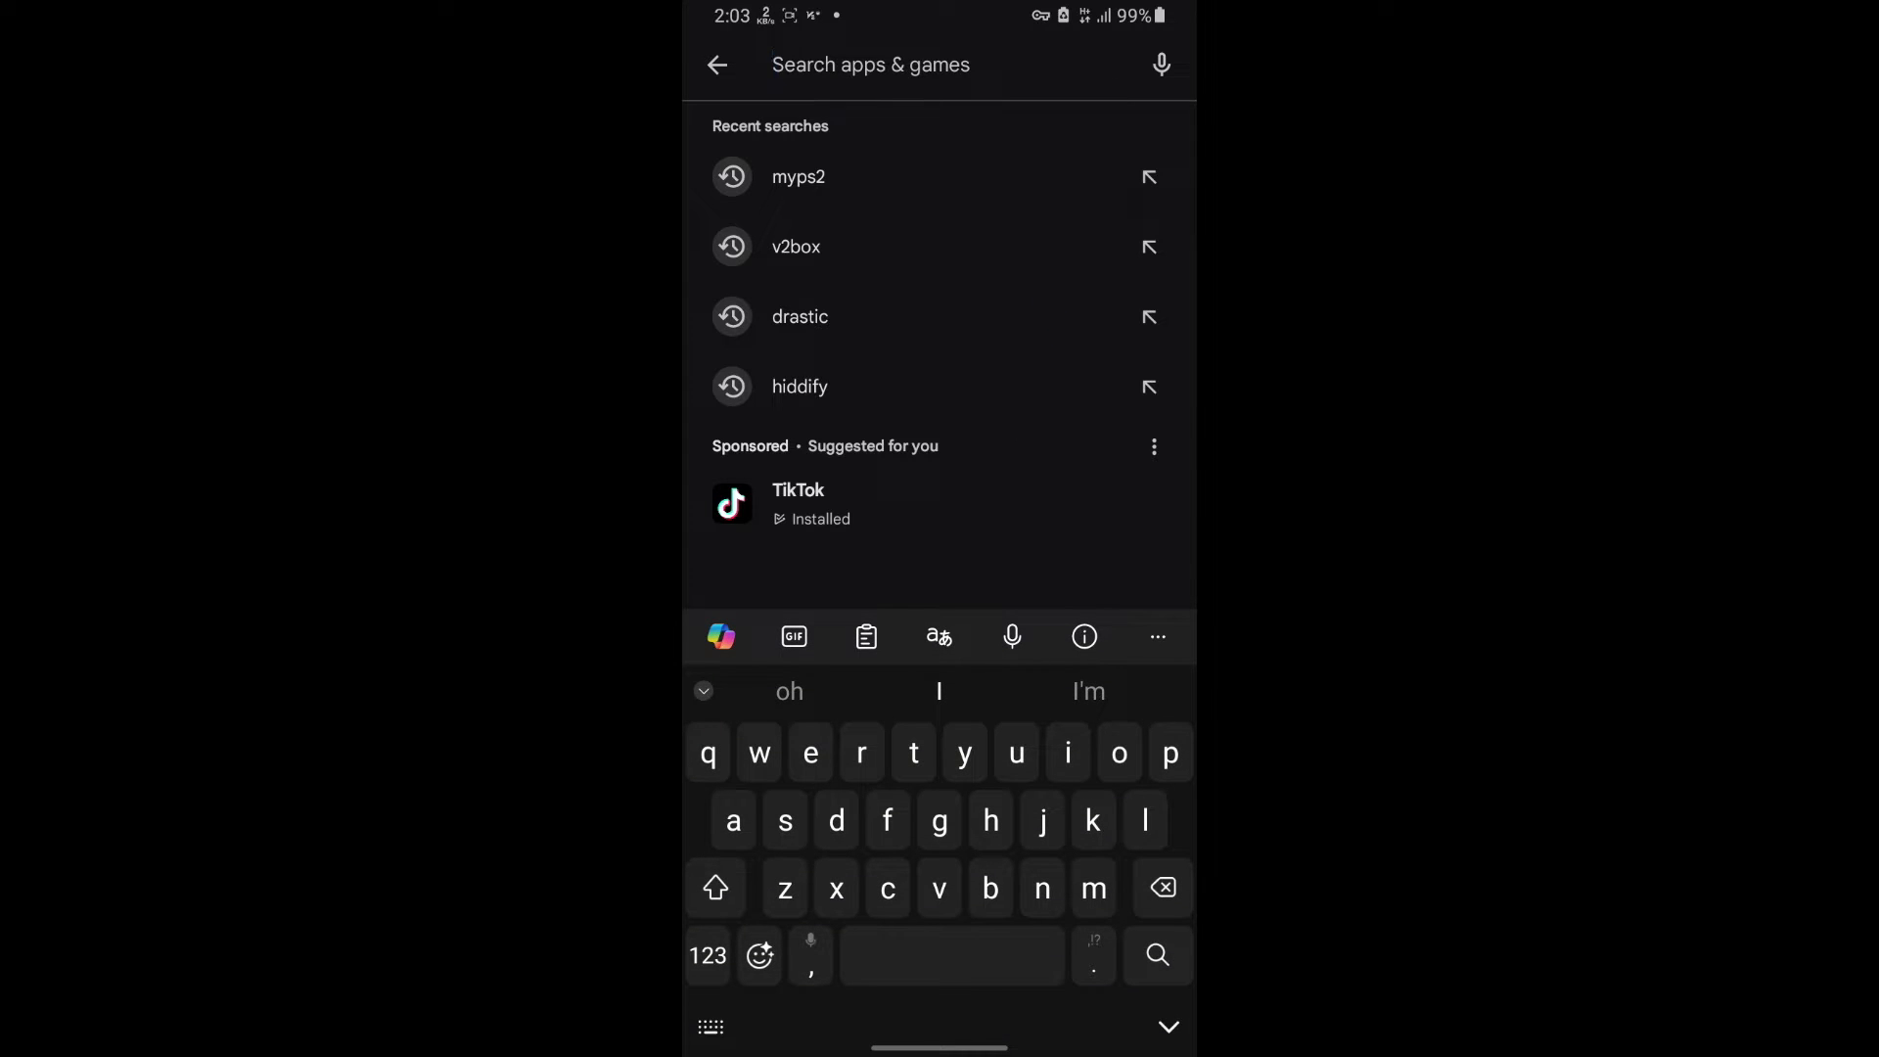
text(zarchiver)
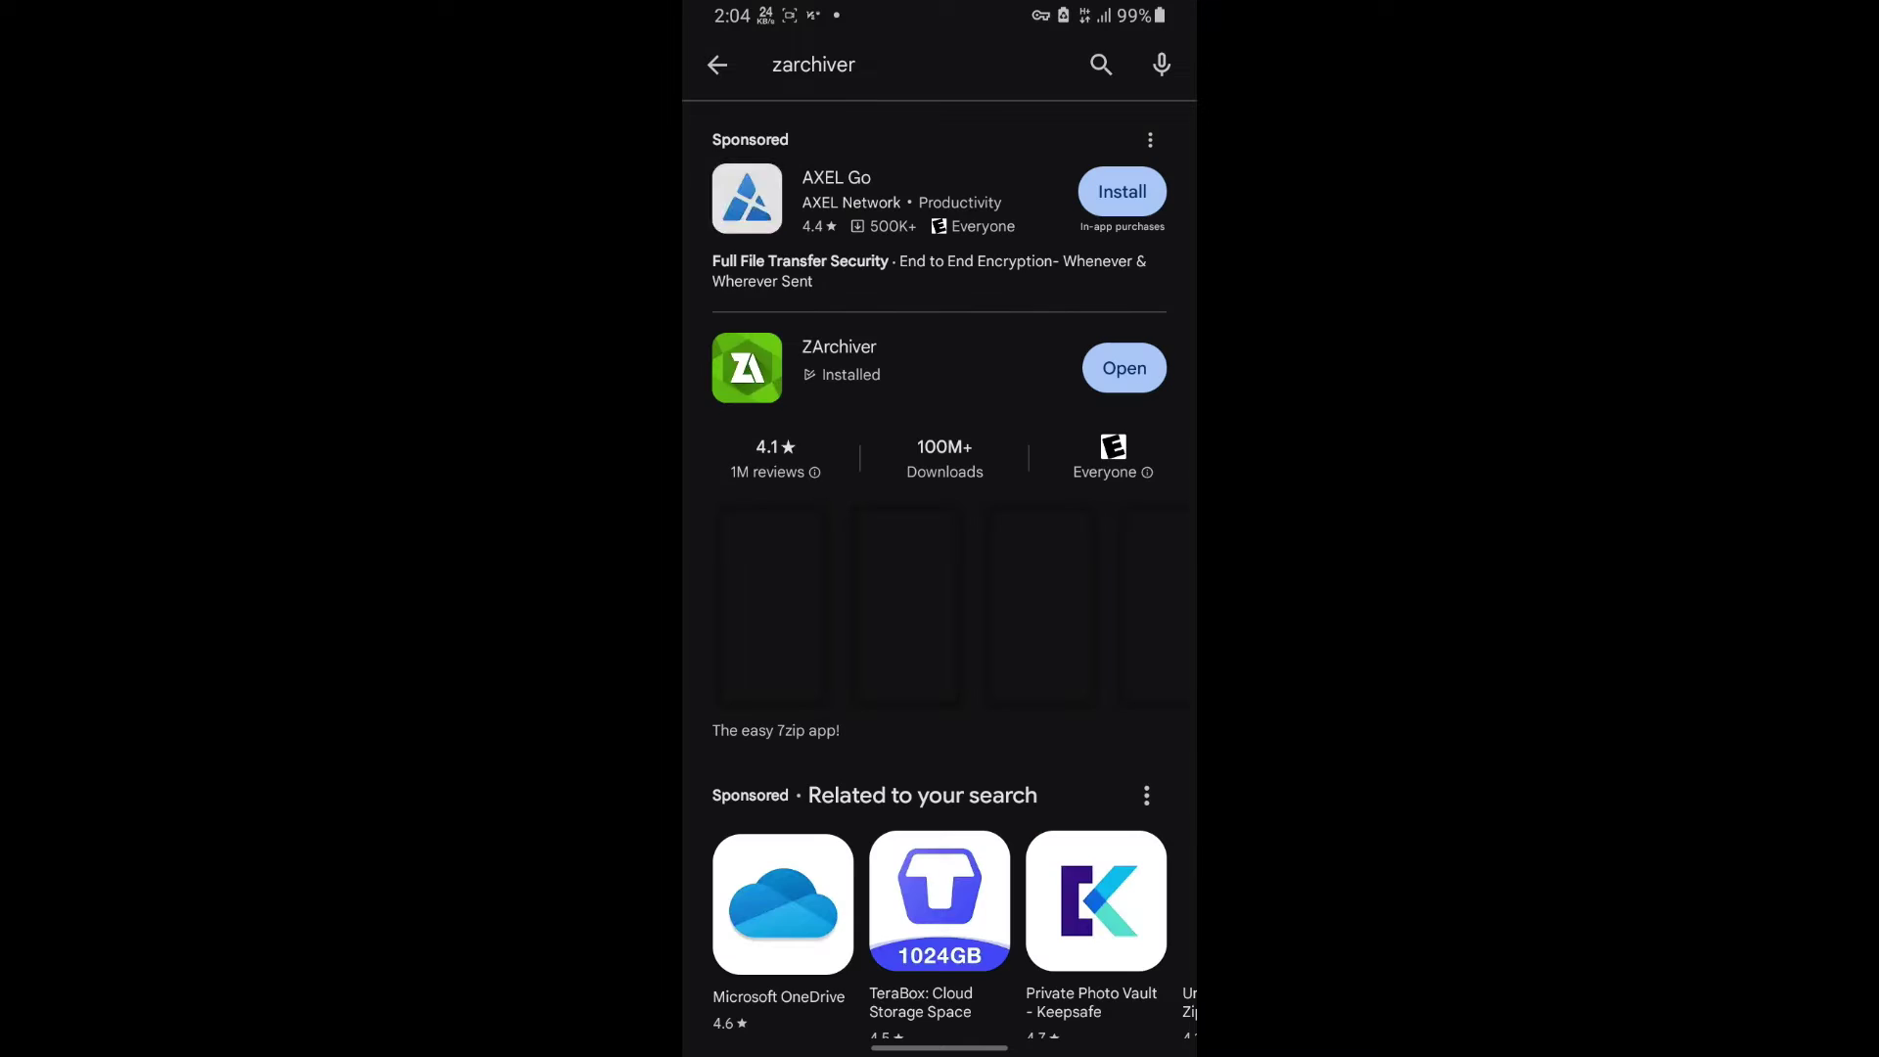
click(841, 362)
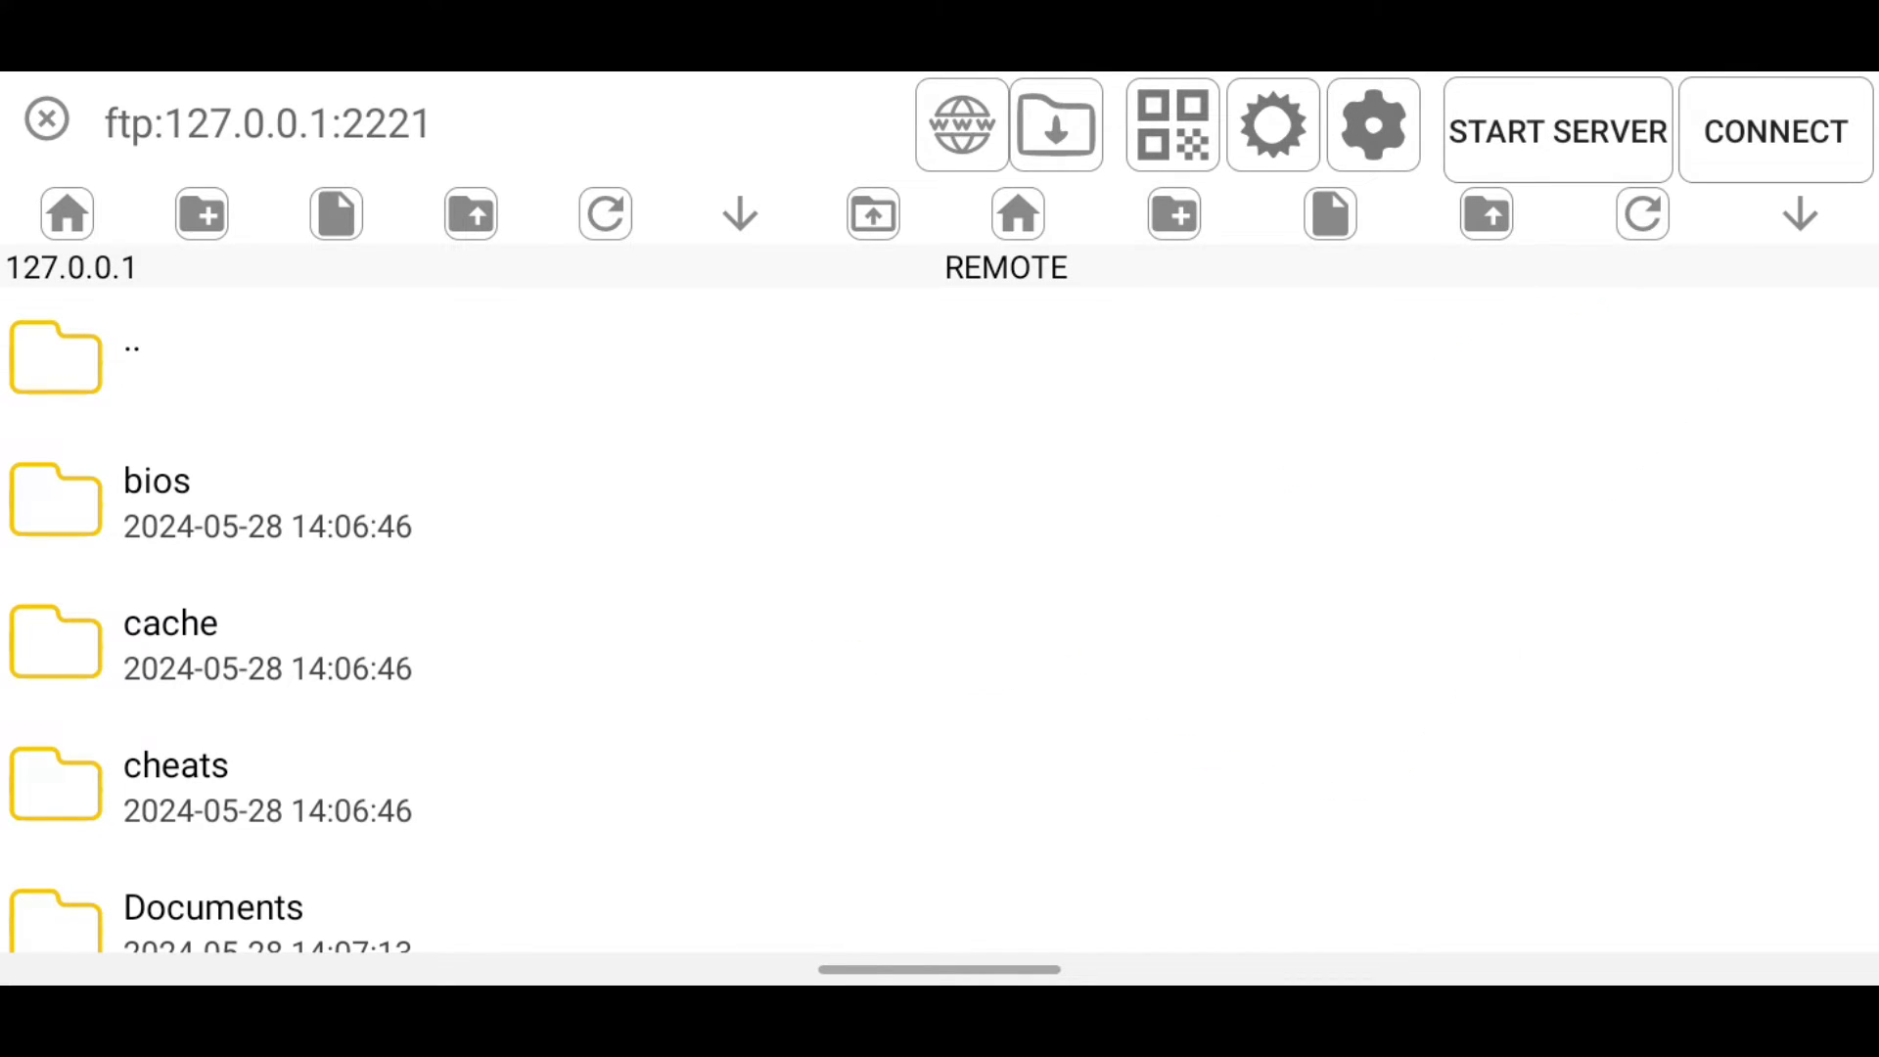
Scroll through MYPS2's folder list of bios, cache, cheats, Documents and GAME.
scroll(470, 619, down, 5)
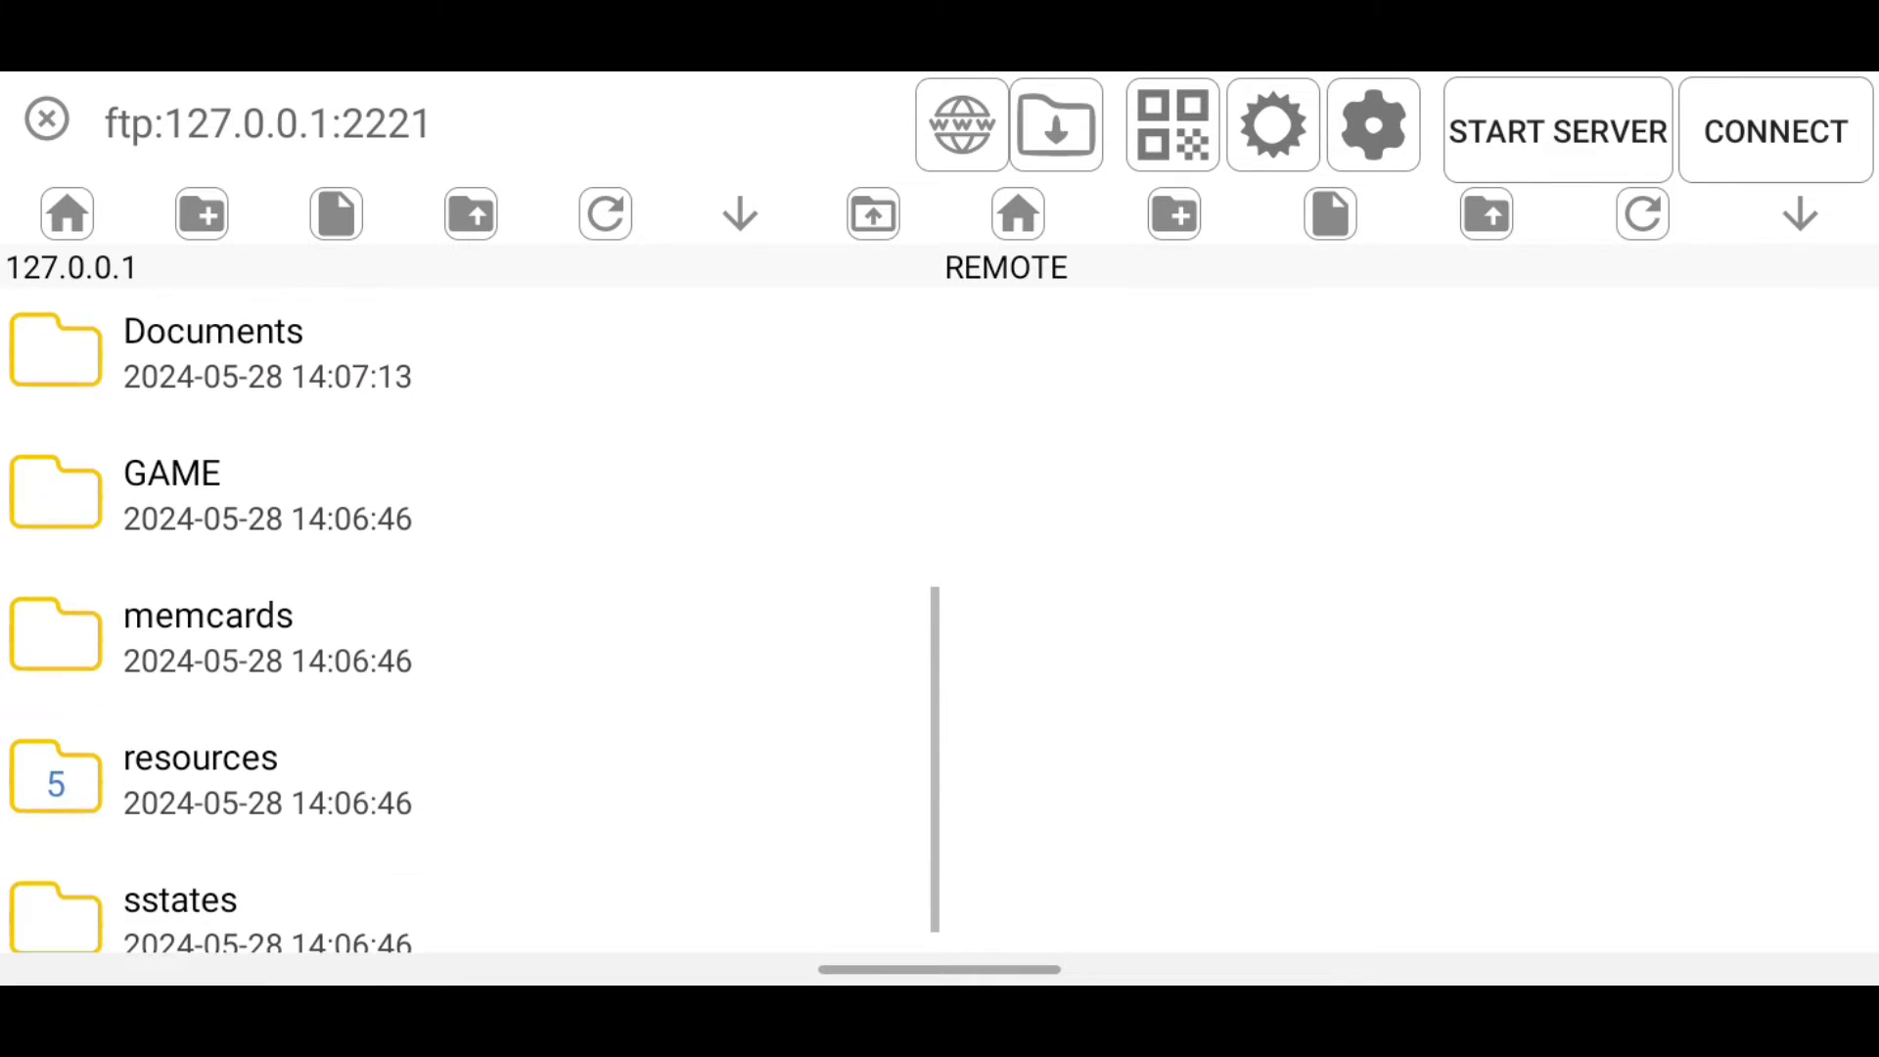
scroll(470, 619, up, 3)
scroll(469, 620, up, 3)
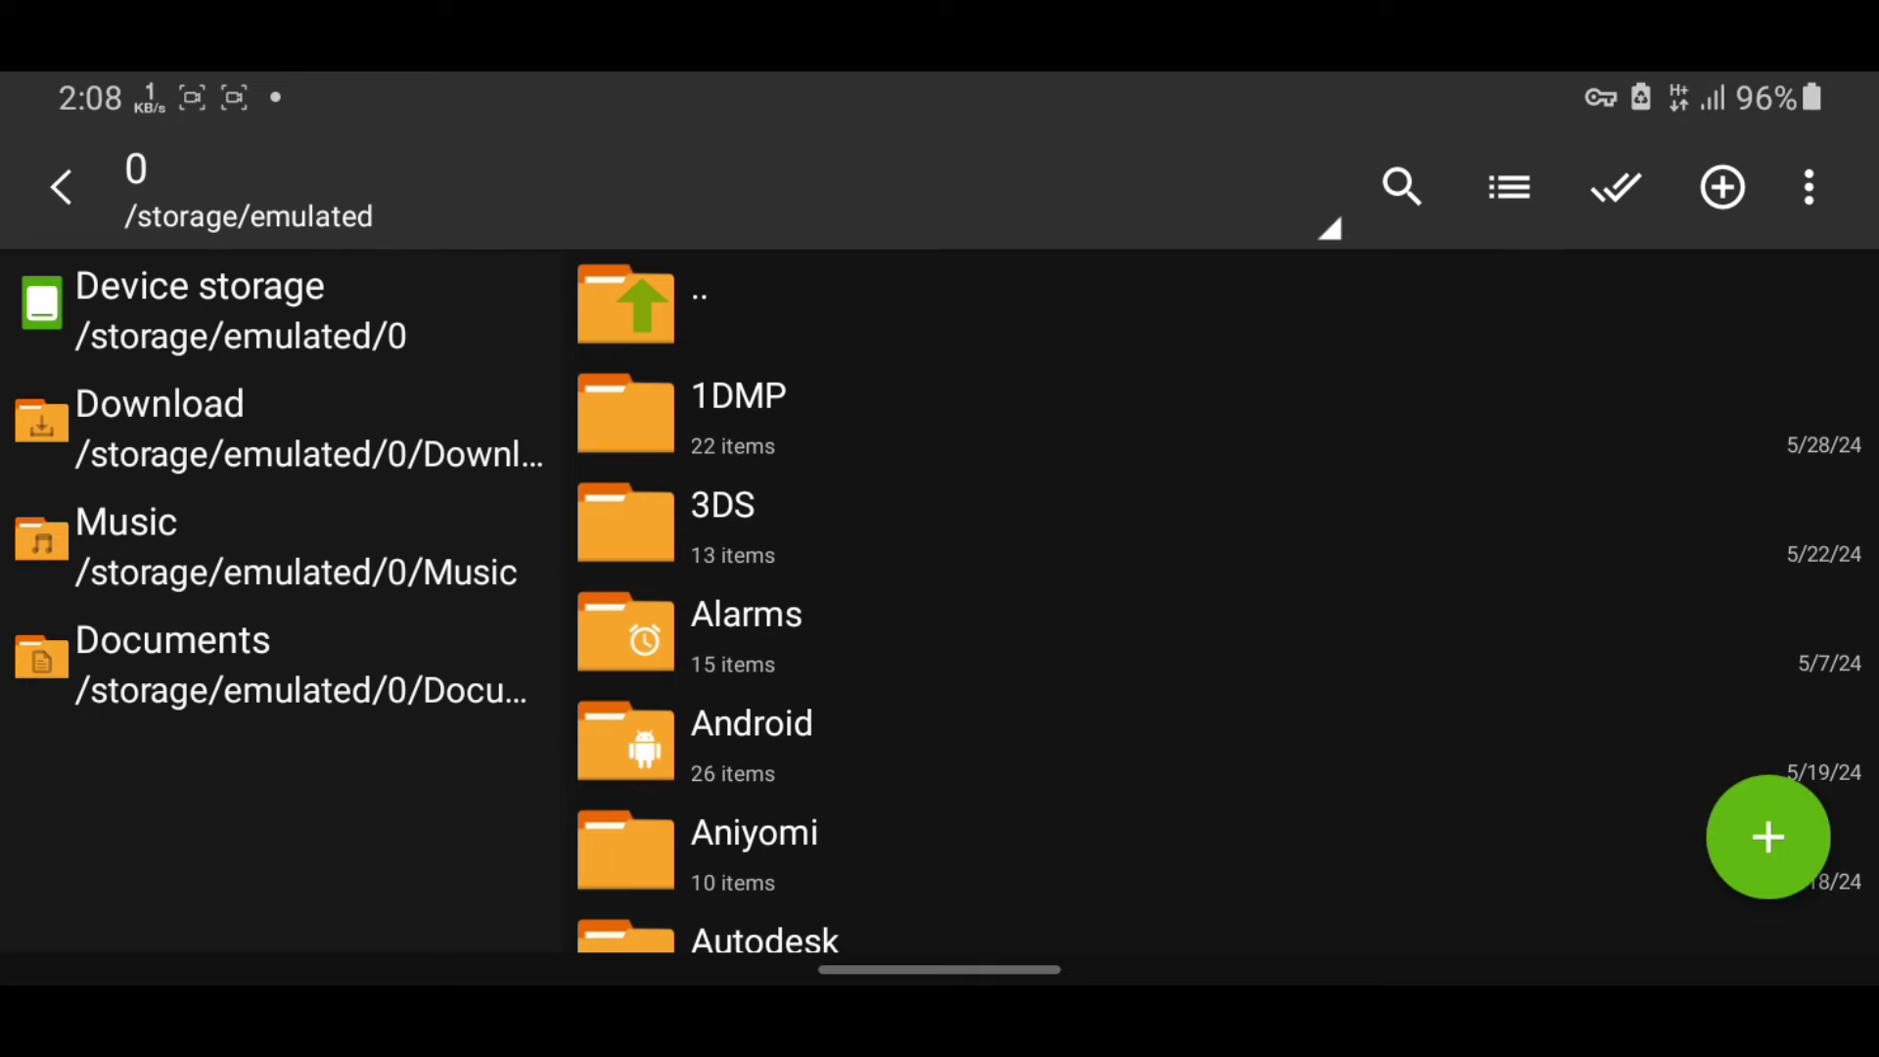
Open PS2 > Game, which holds God of War II.iso and the Rumble Racing files.
scroll(1219, 602, down, 2)
scroll(1218, 601, down, 10)
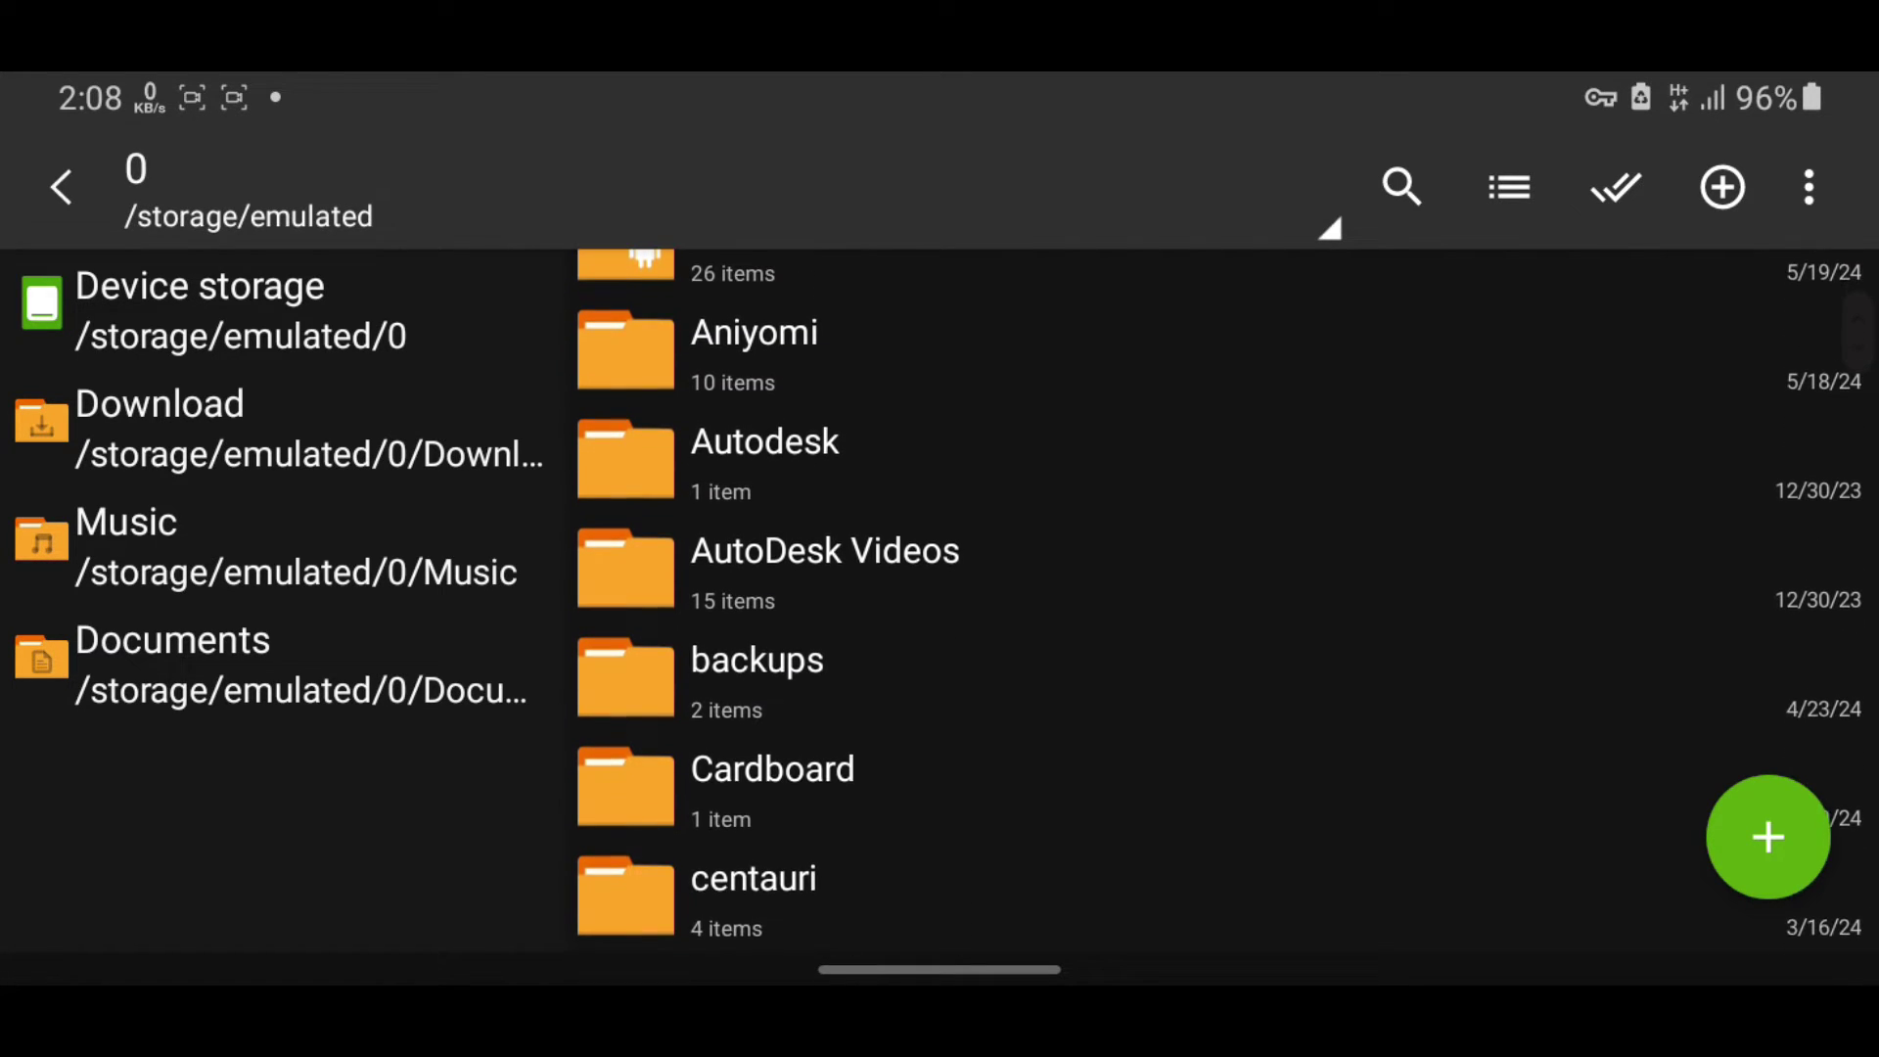
scroll(1219, 602, down, 8)
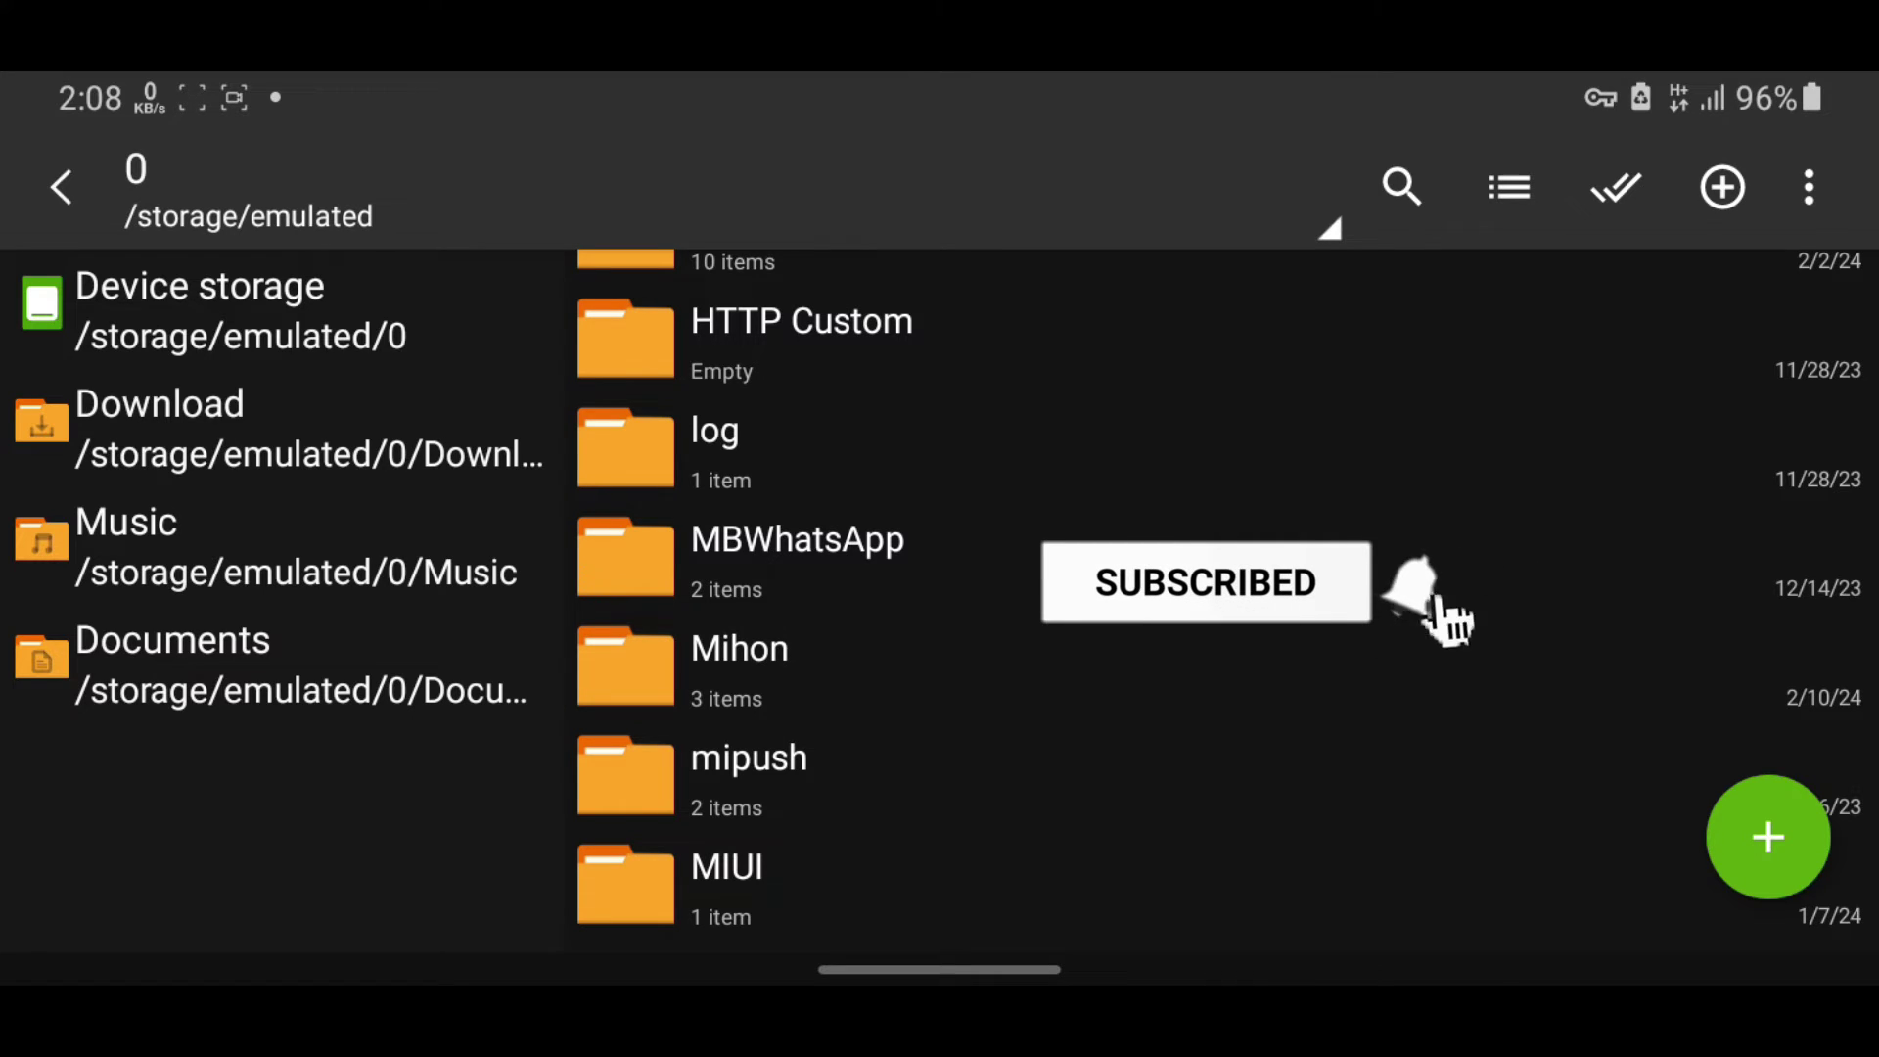
scroll(1219, 602, up, 5)
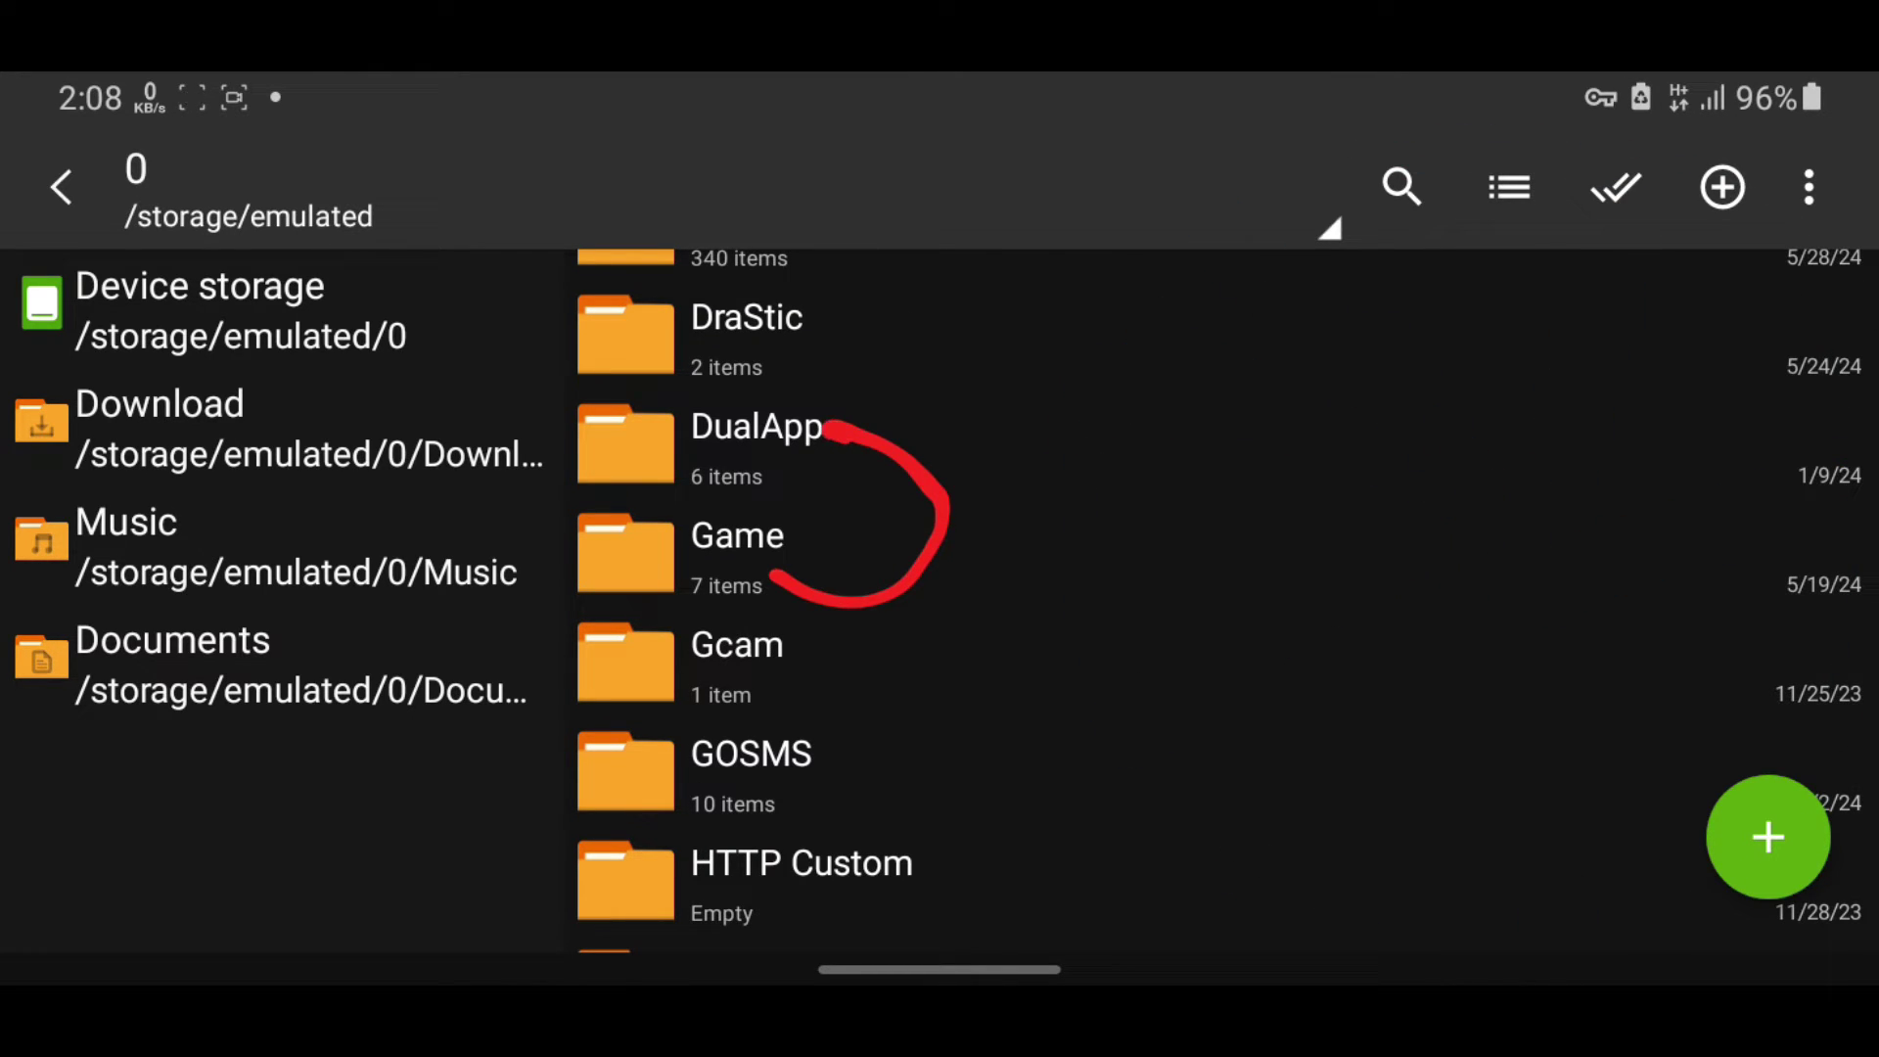
scroll(1219, 602, down, 20)
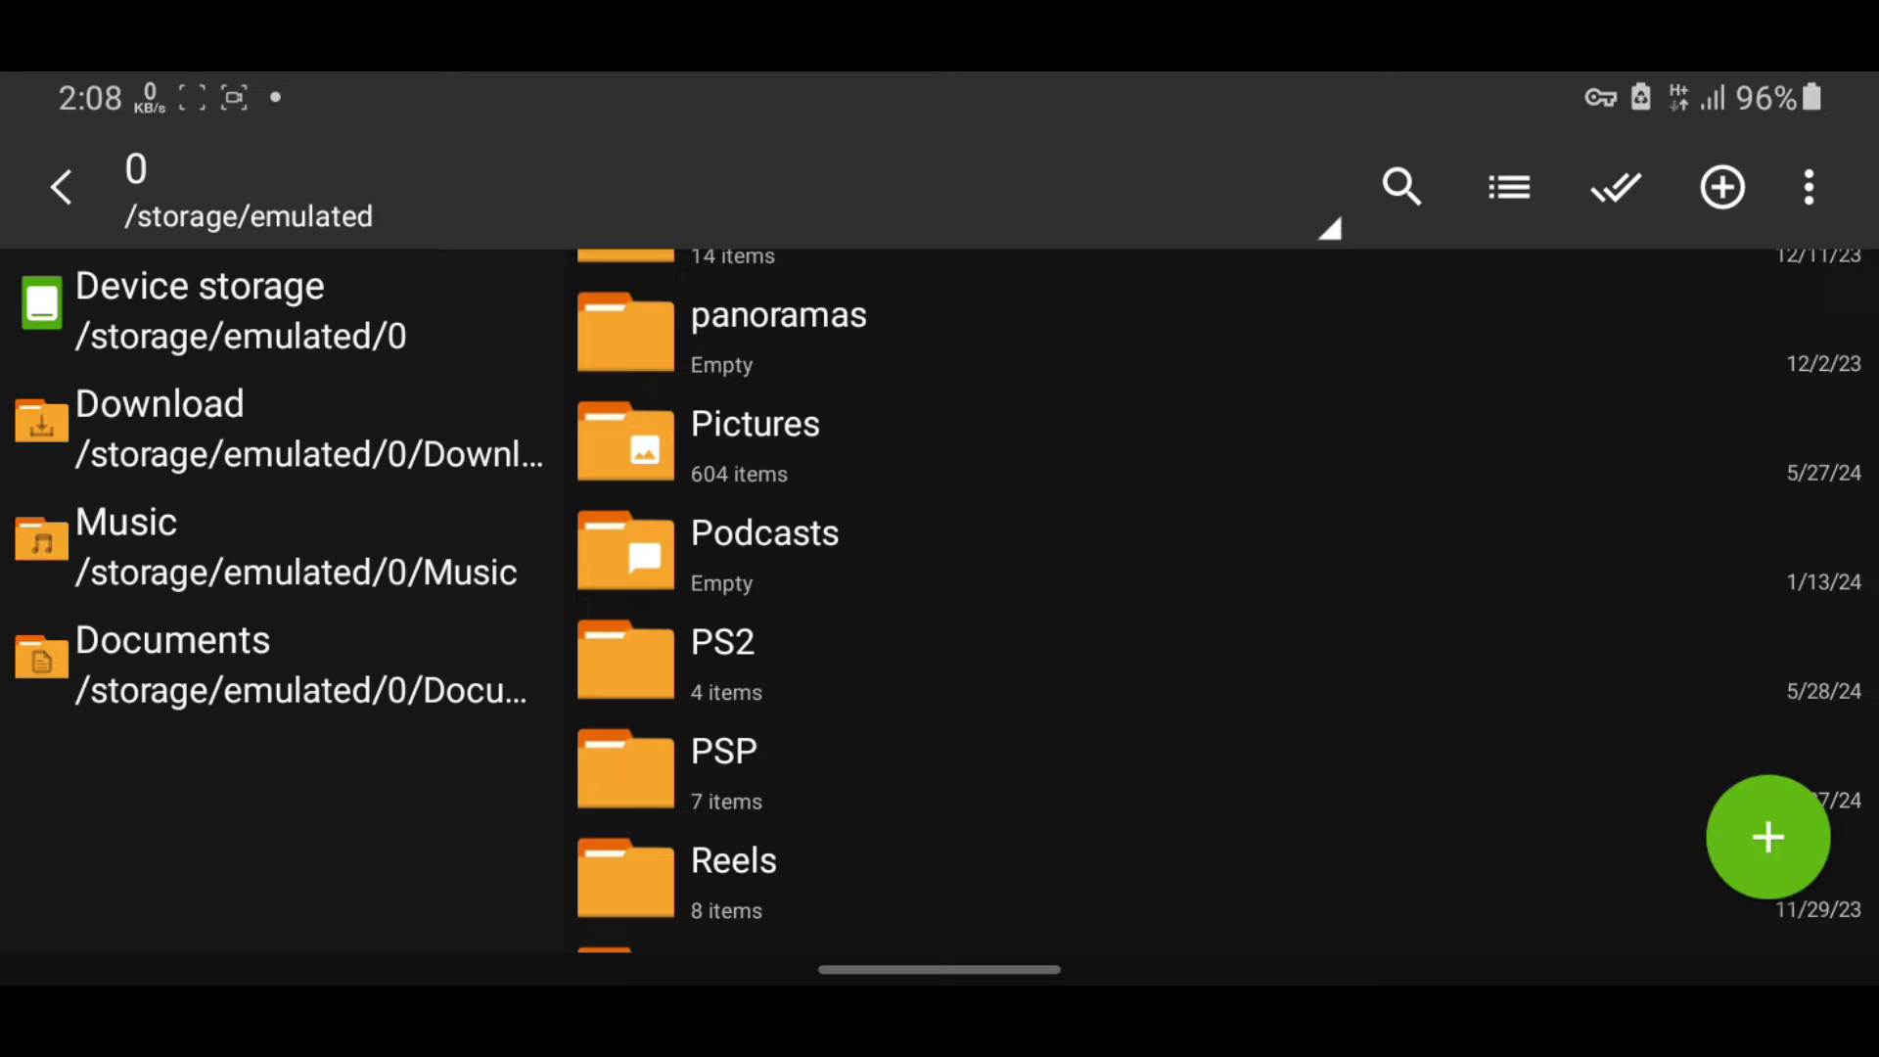
click(723, 657)
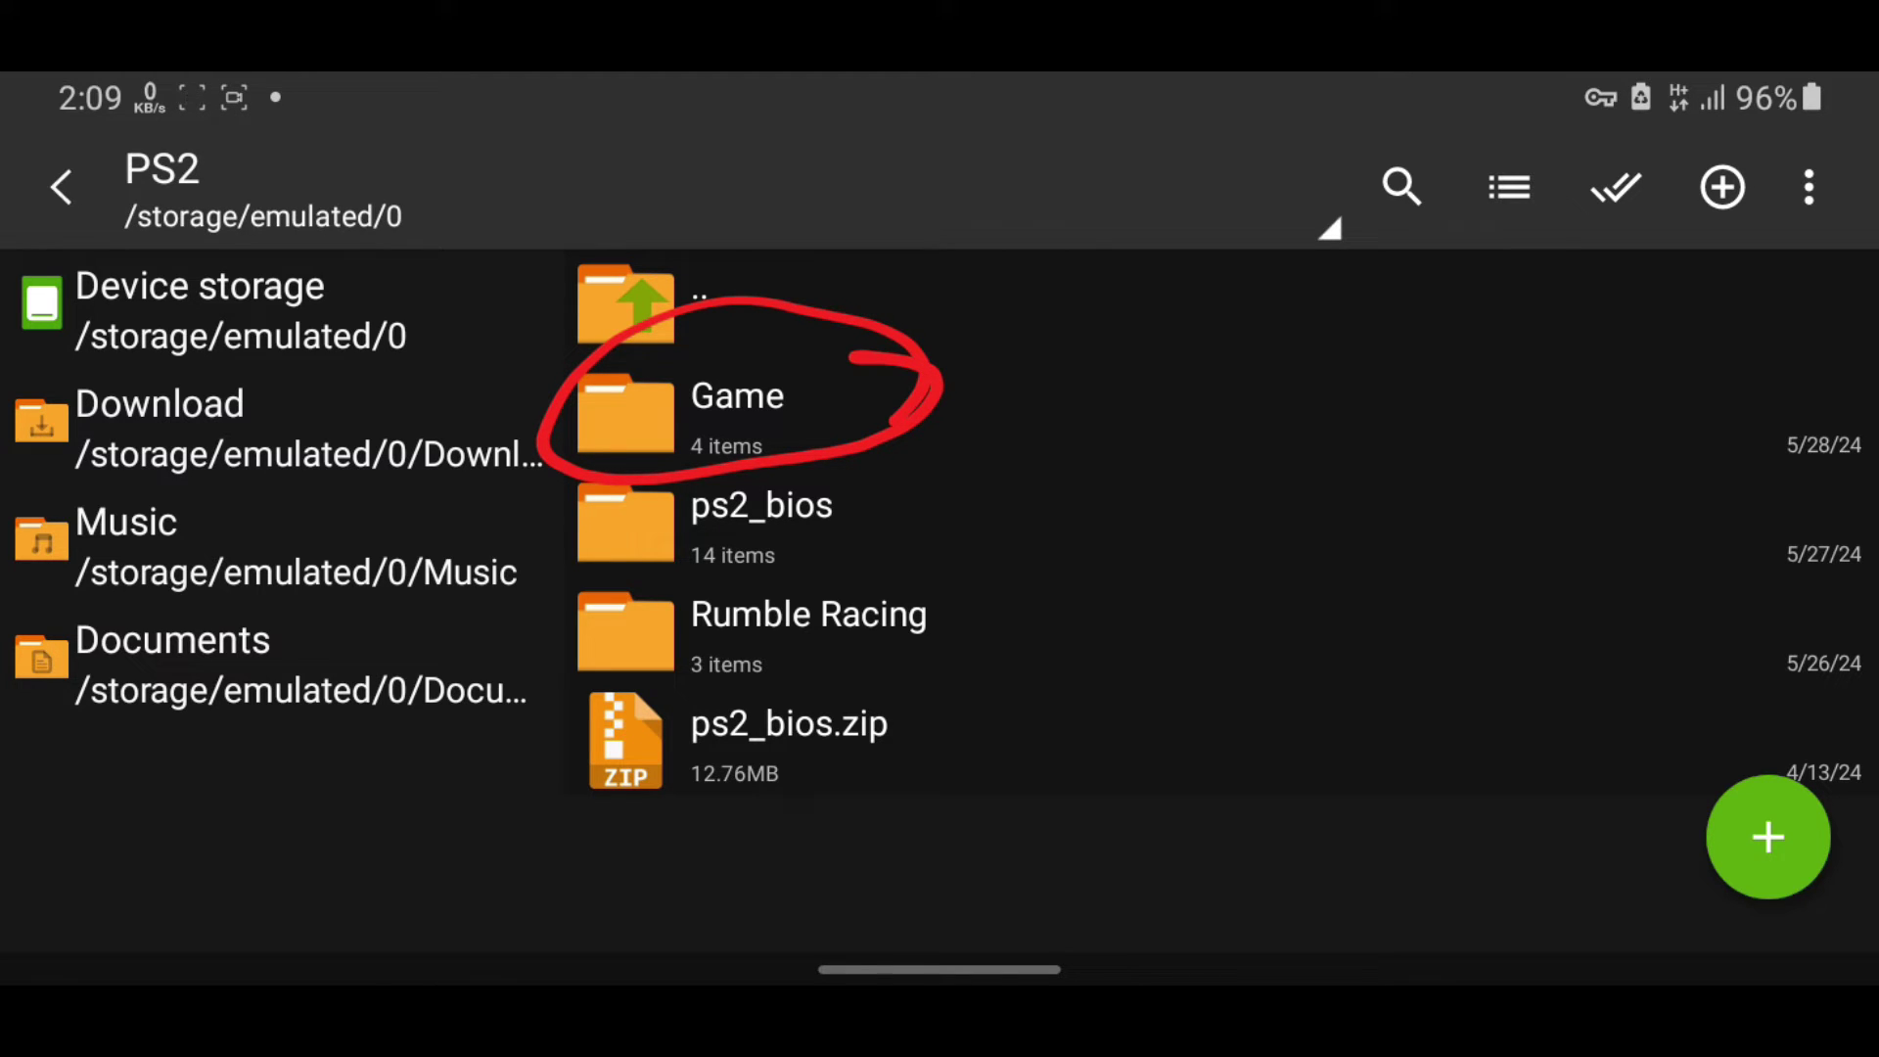
click(737, 411)
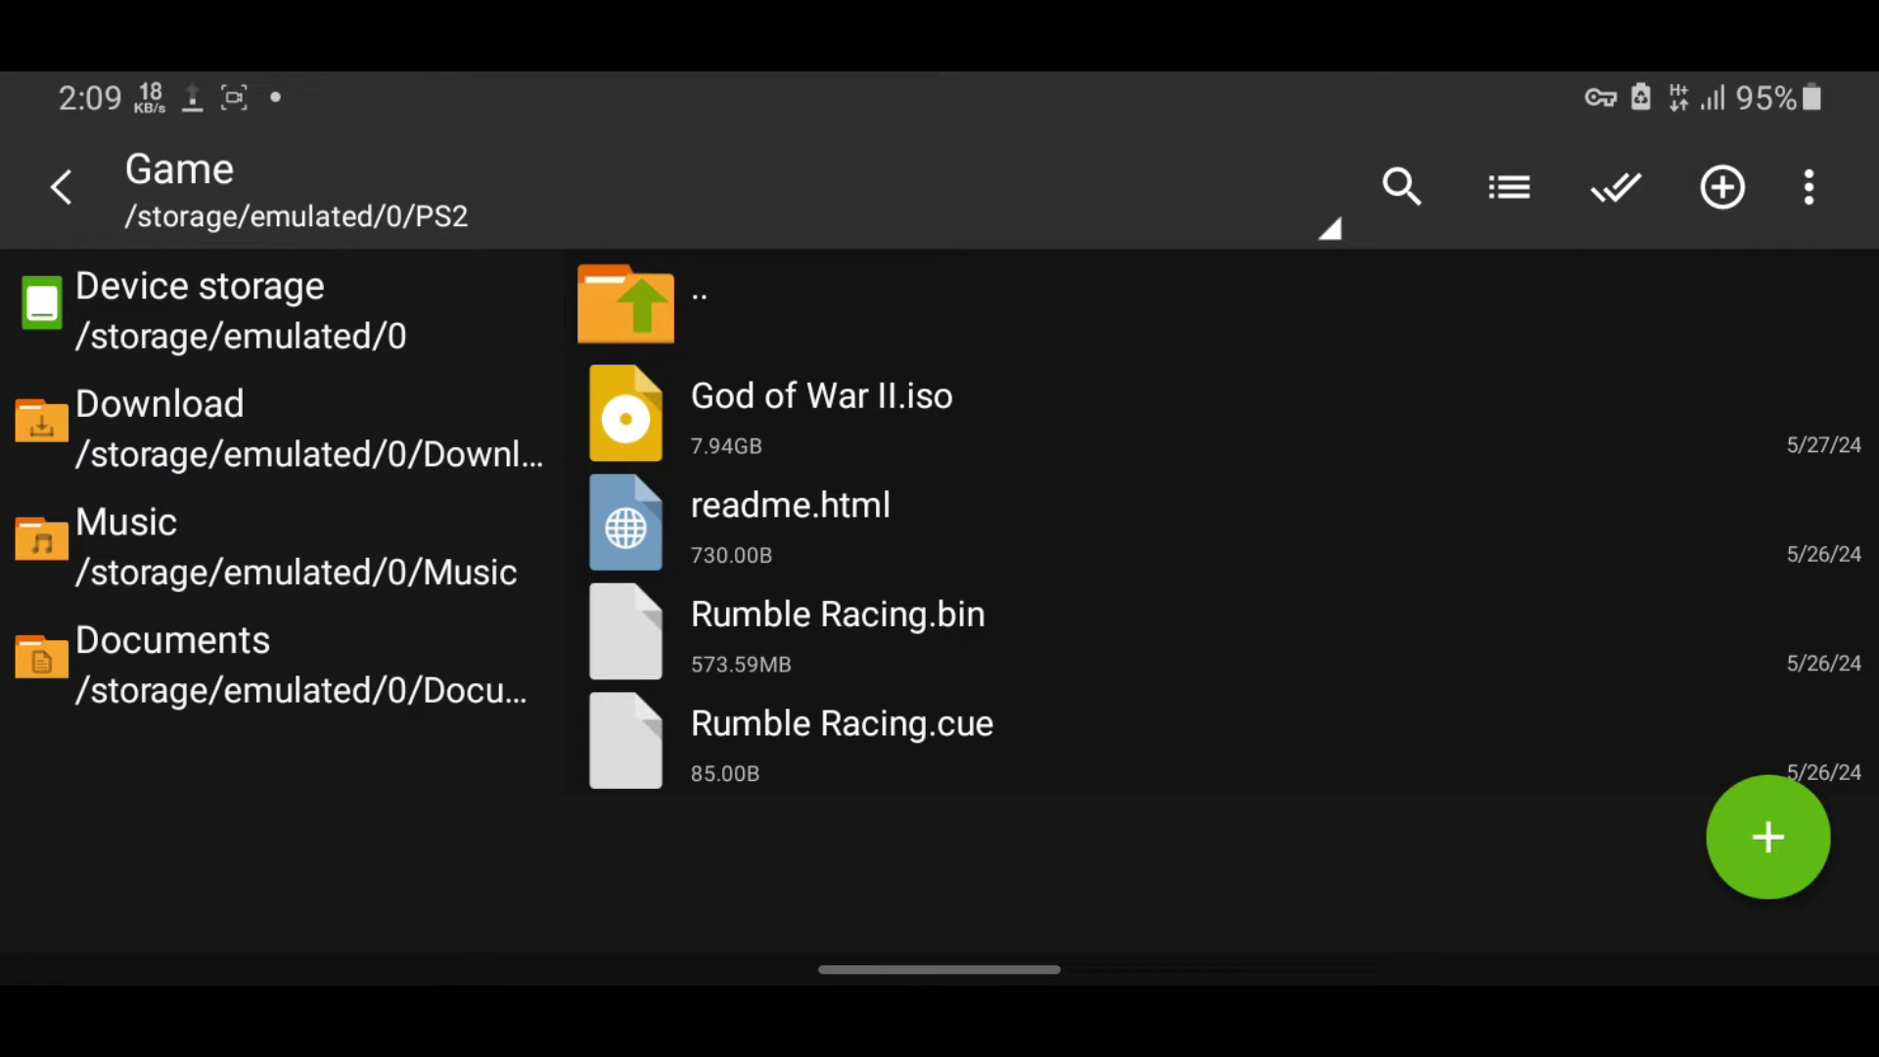
Select all four files in PS2/Game and cut them for moving.
click(1615, 187)
click(1509, 187)
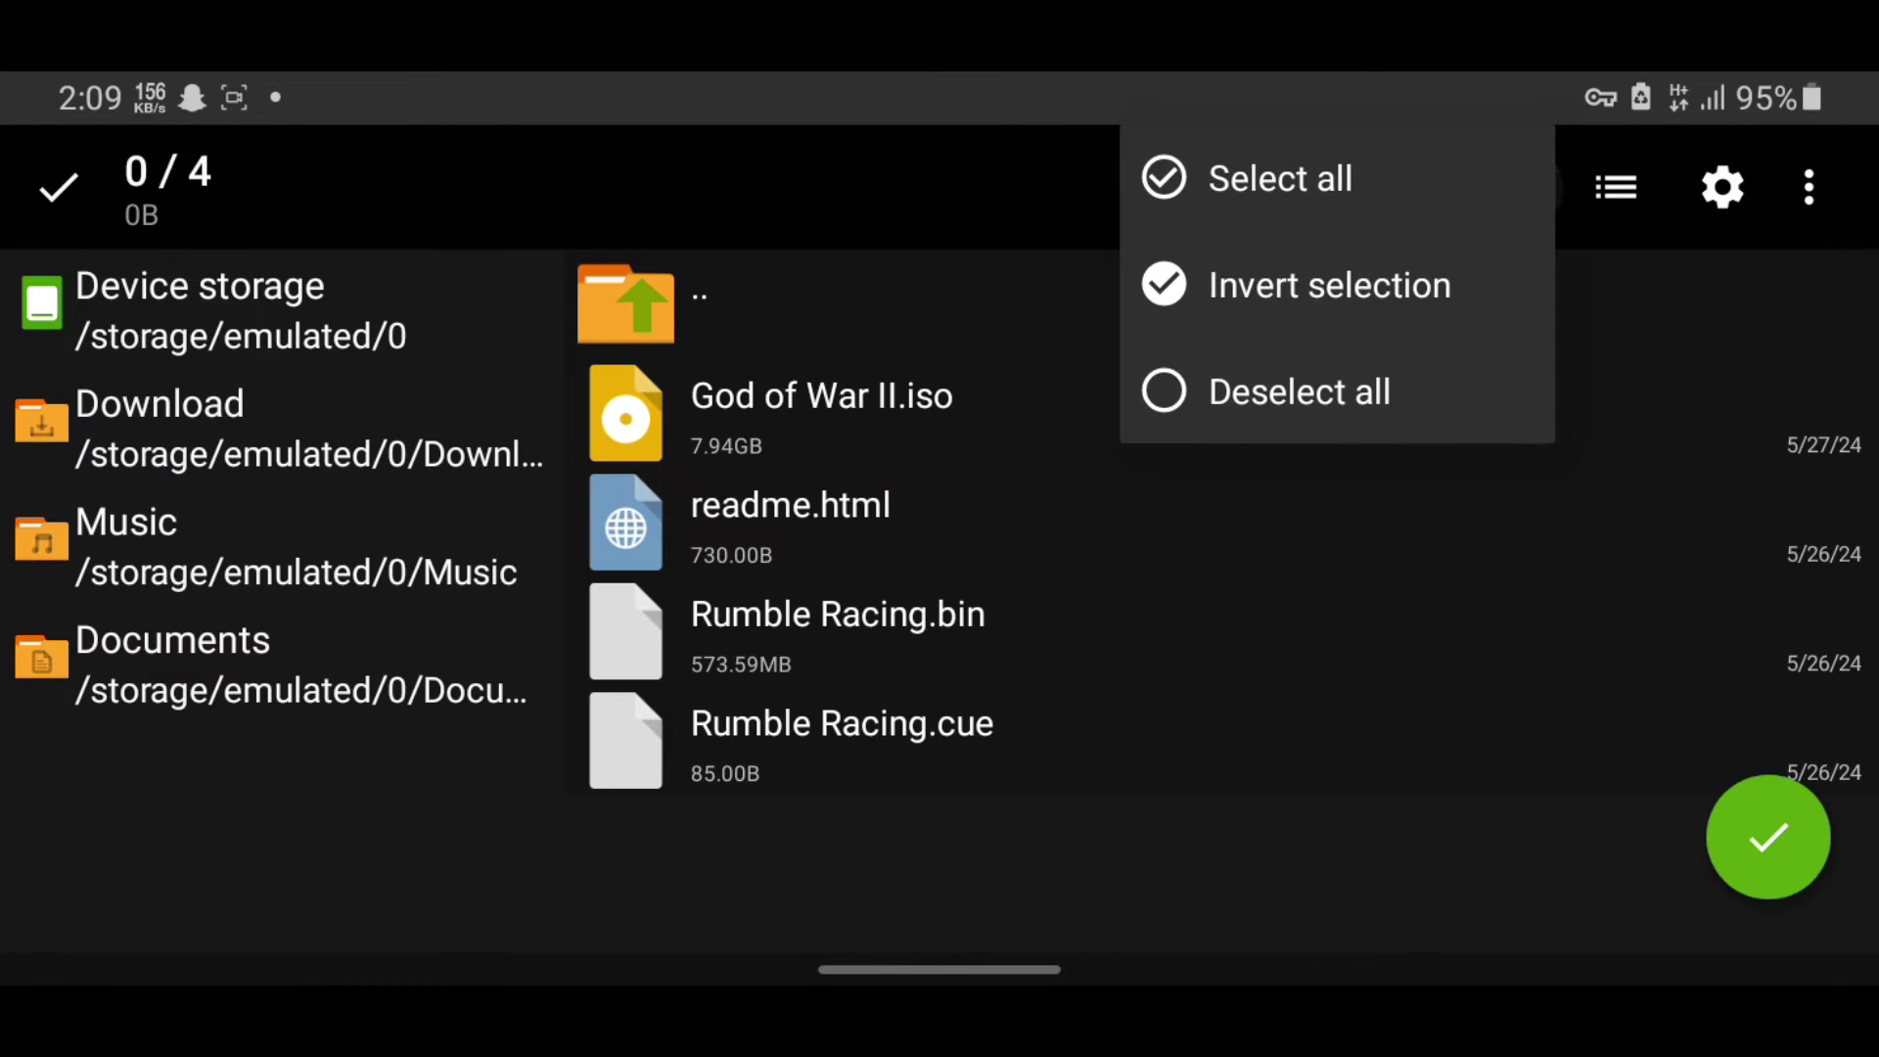
click(1279, 181)
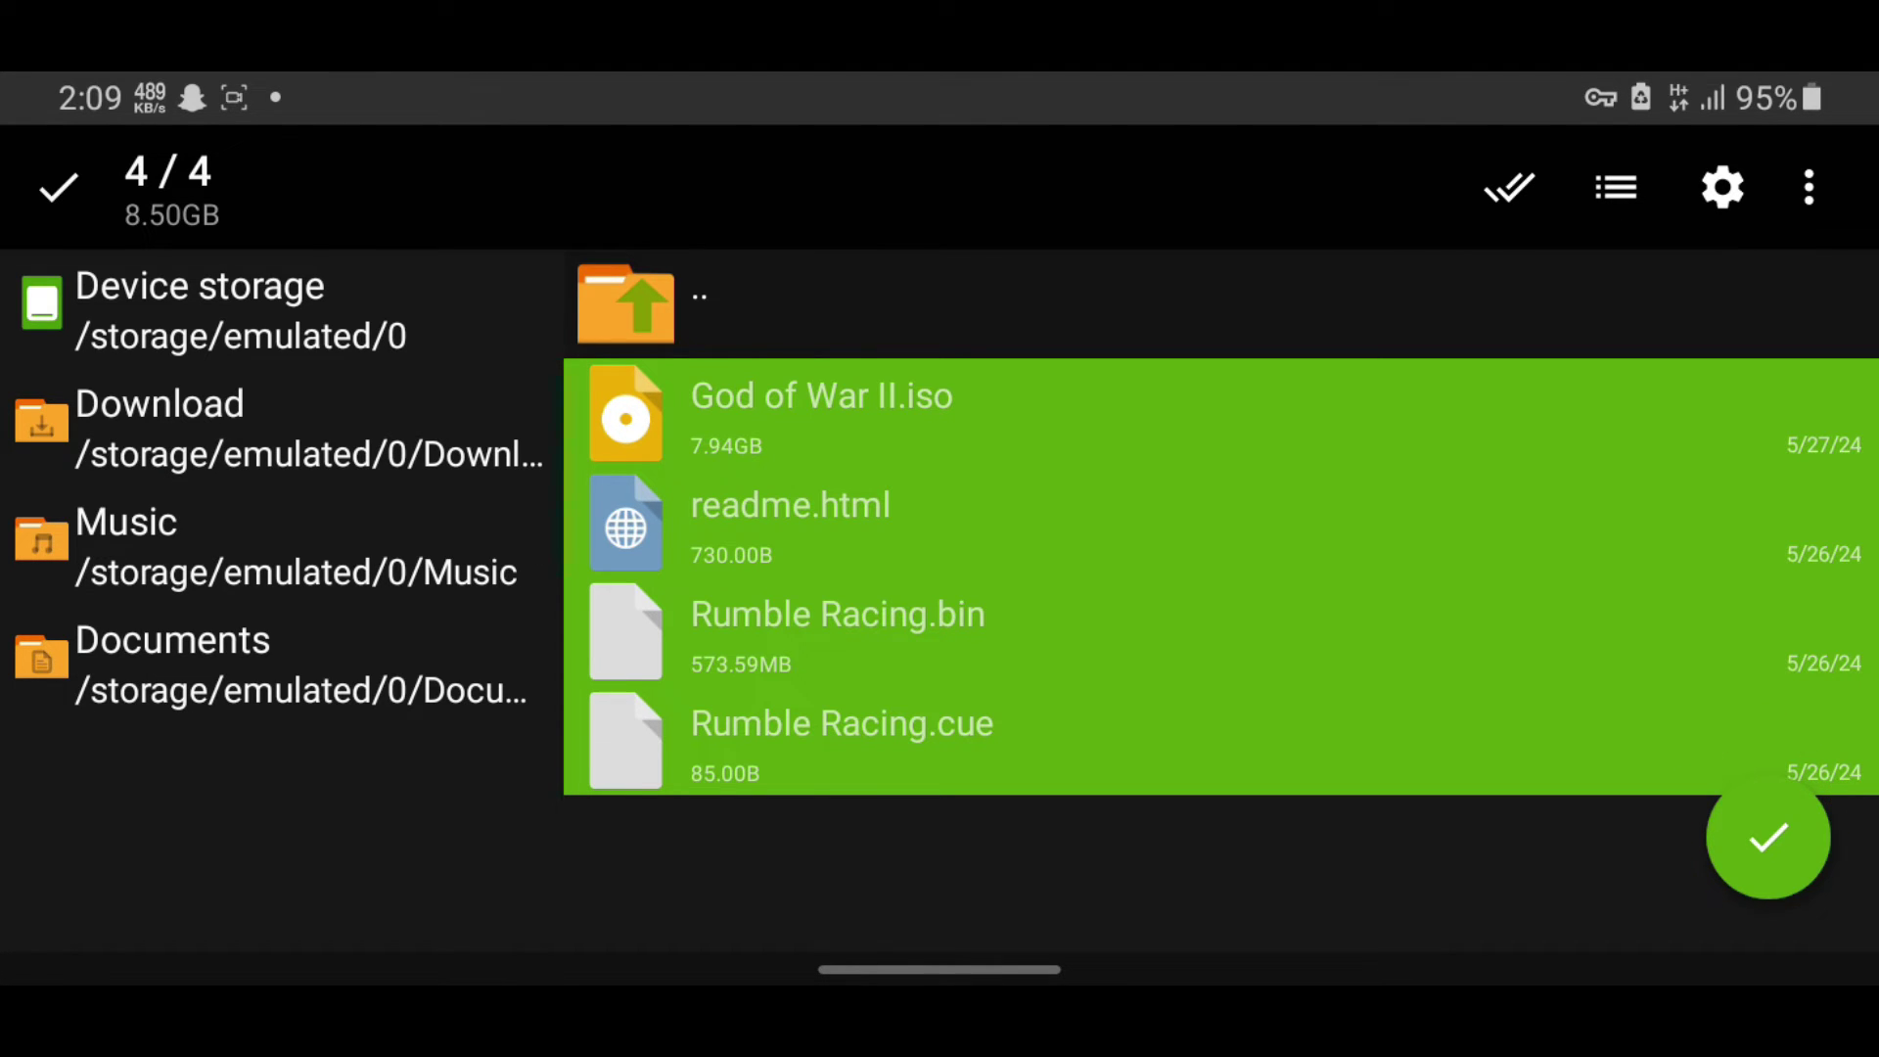
click(1768, 837)
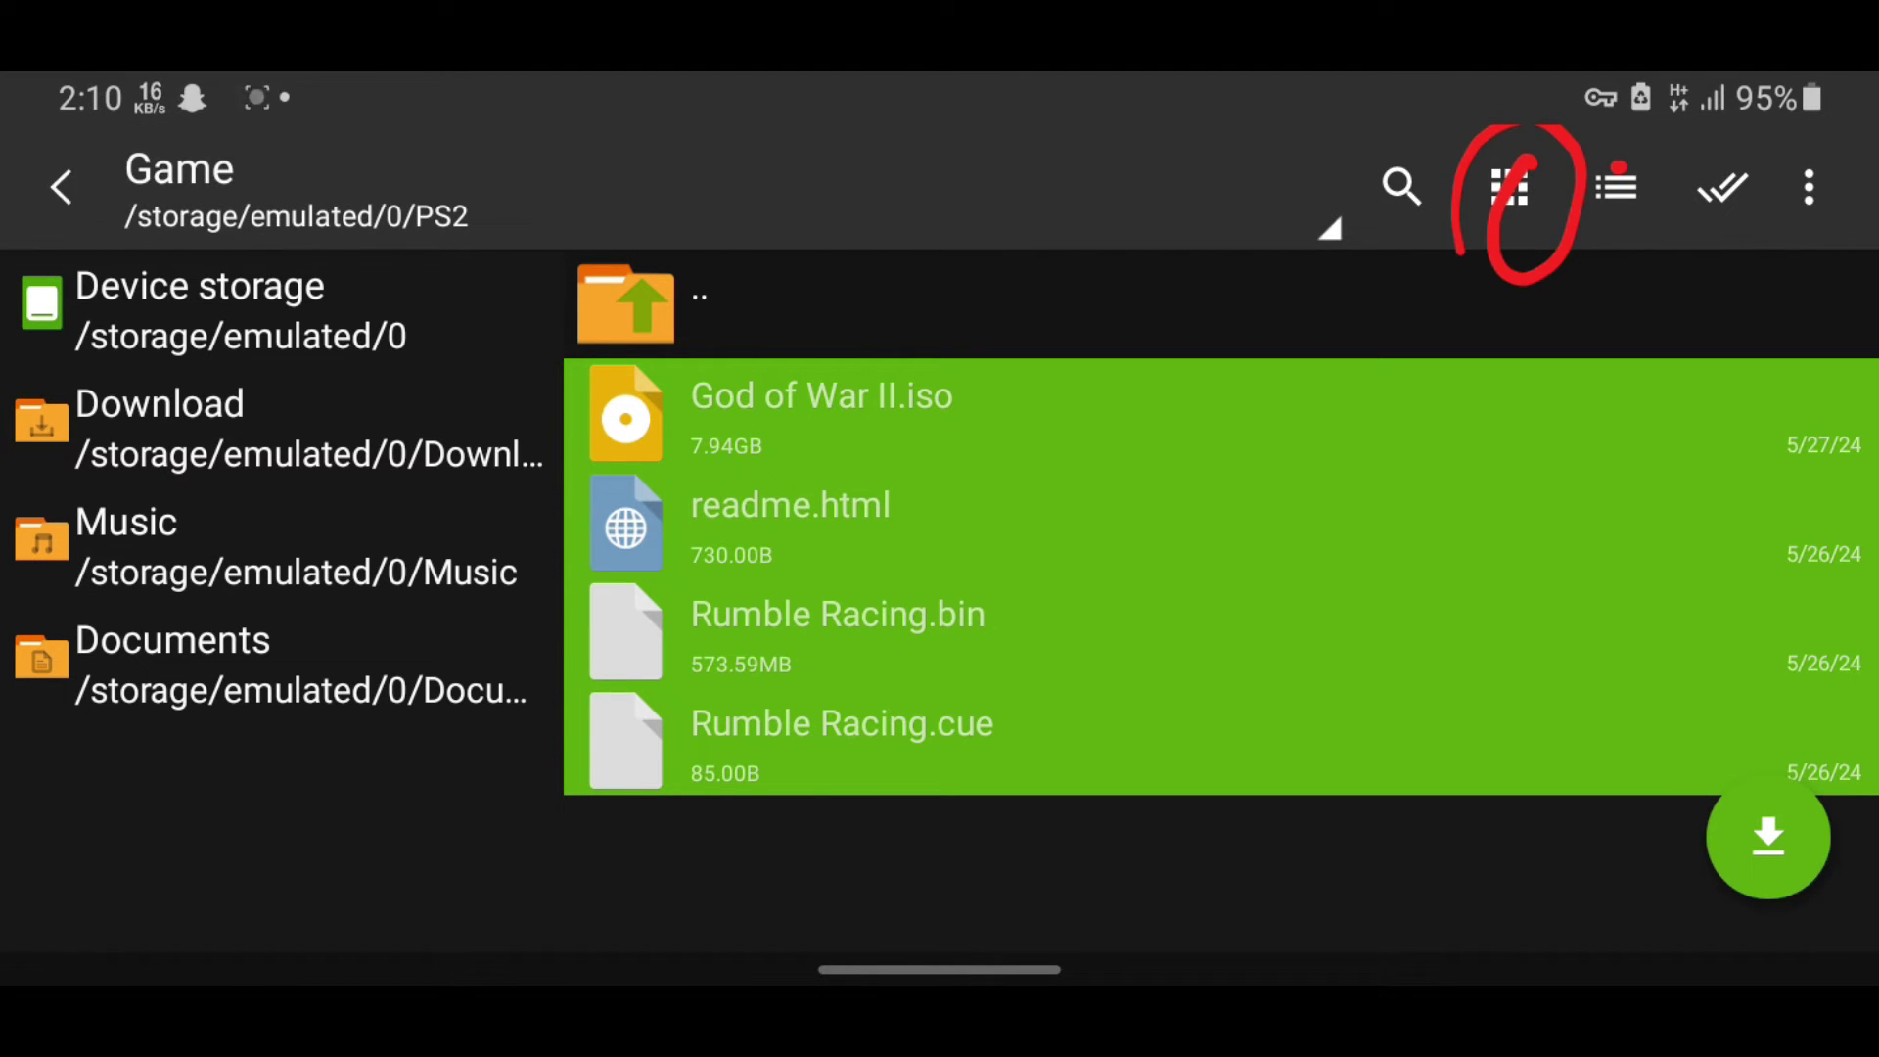
click(1510, 186)
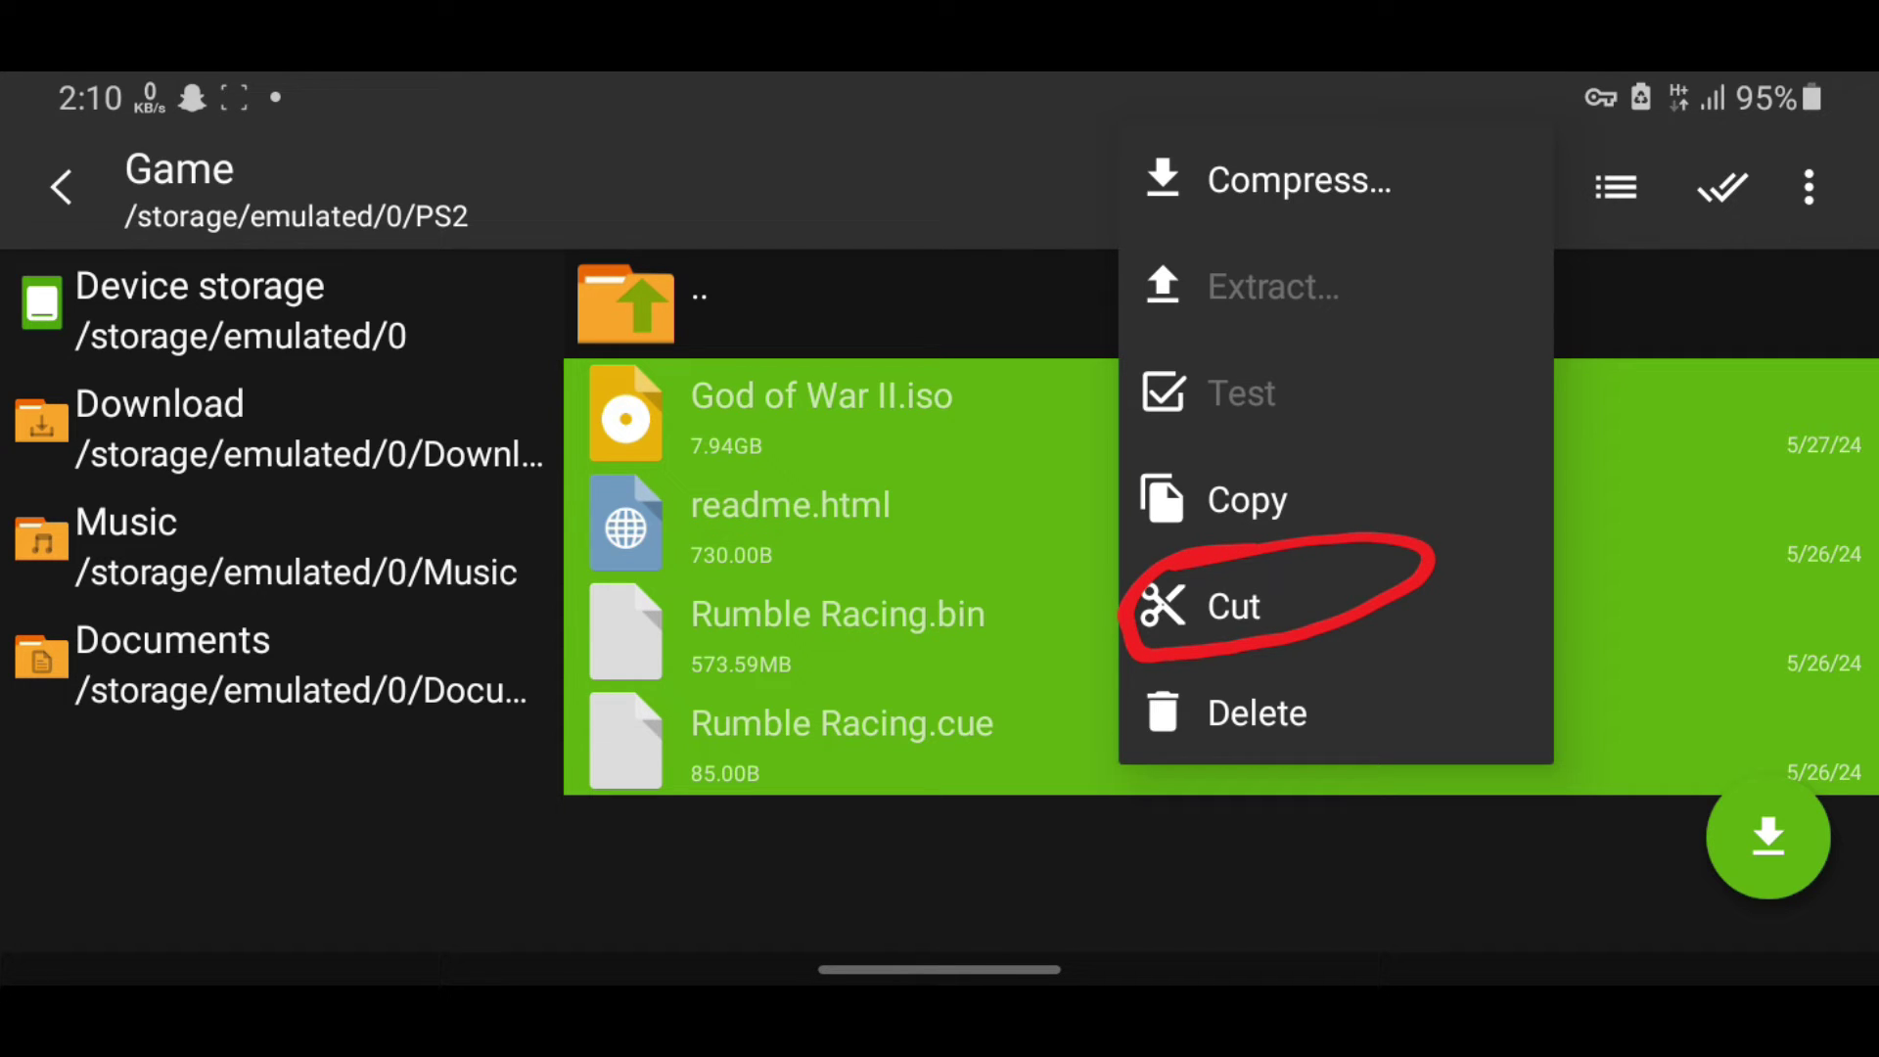
click(1233, 605)
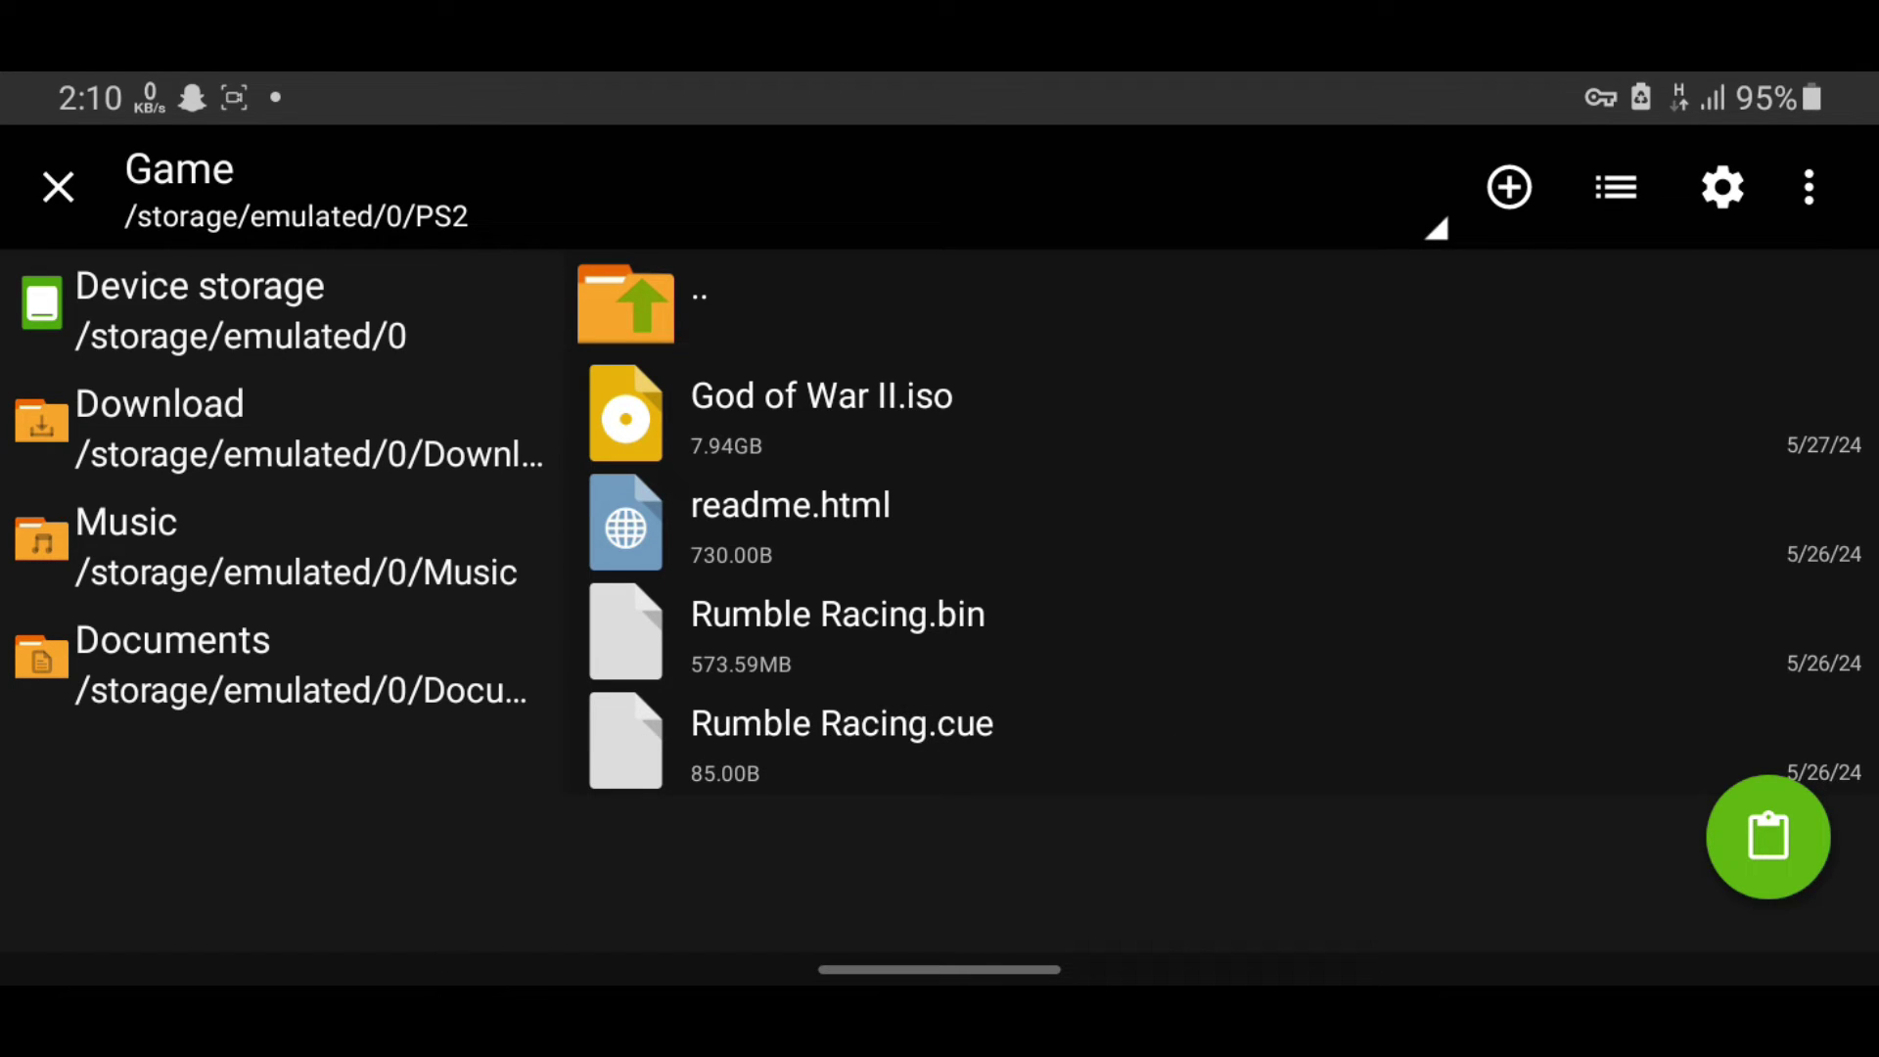
Go from Device storage to Android/data/kr.co.iefriends.myps2/files, where the empty GAME folder sits.
click(293, 191)
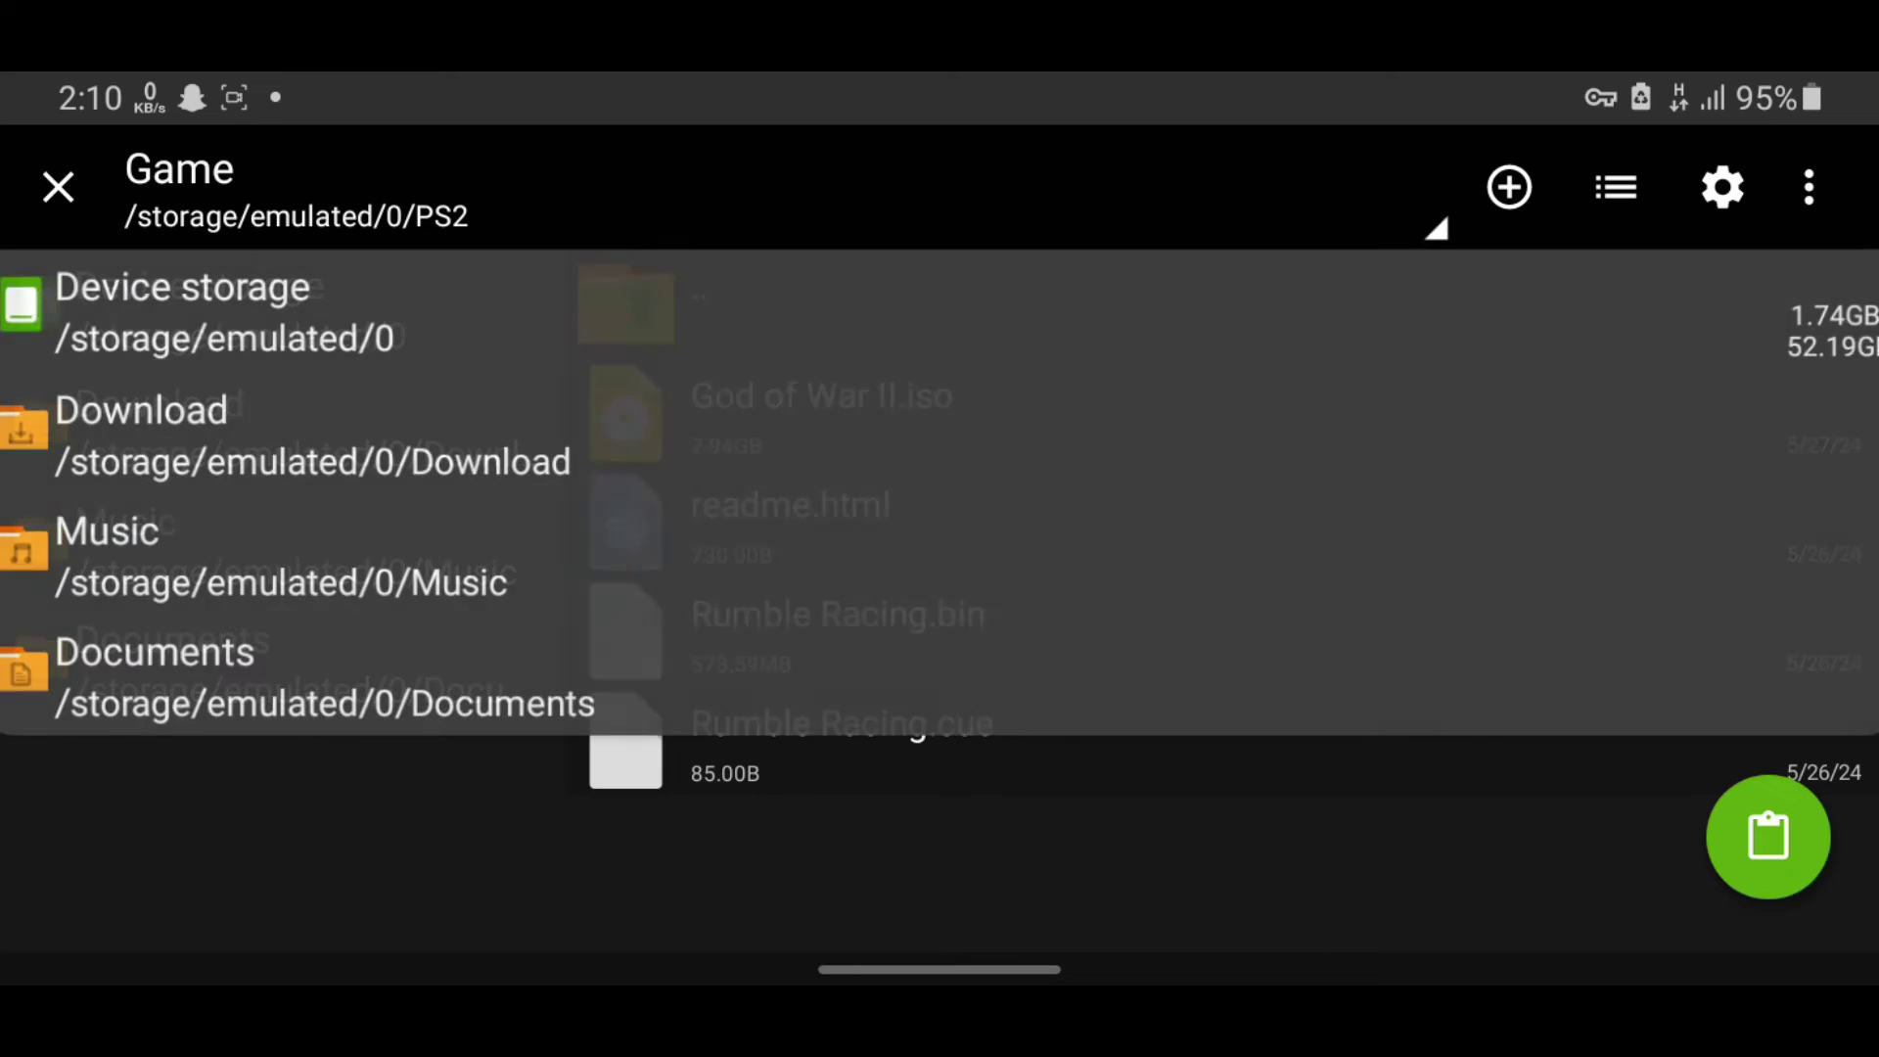
click(189, 310)
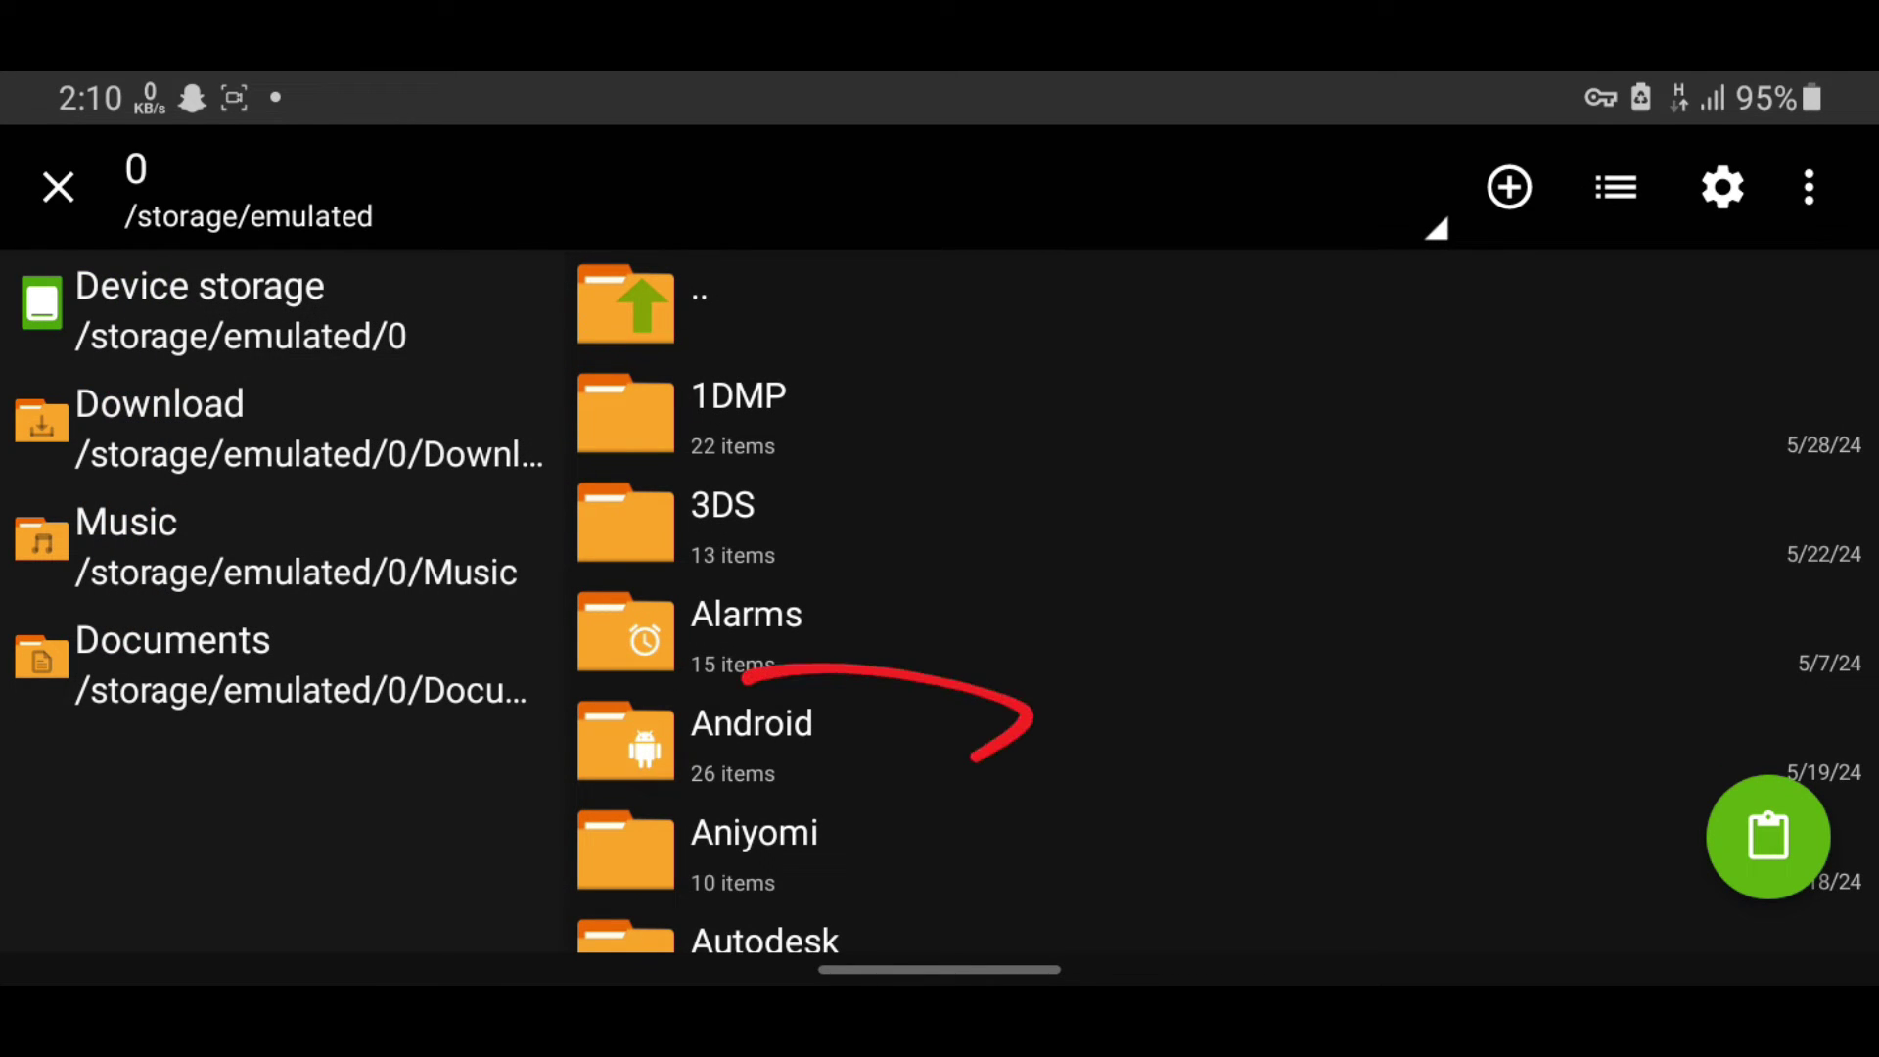
click(752, 725)
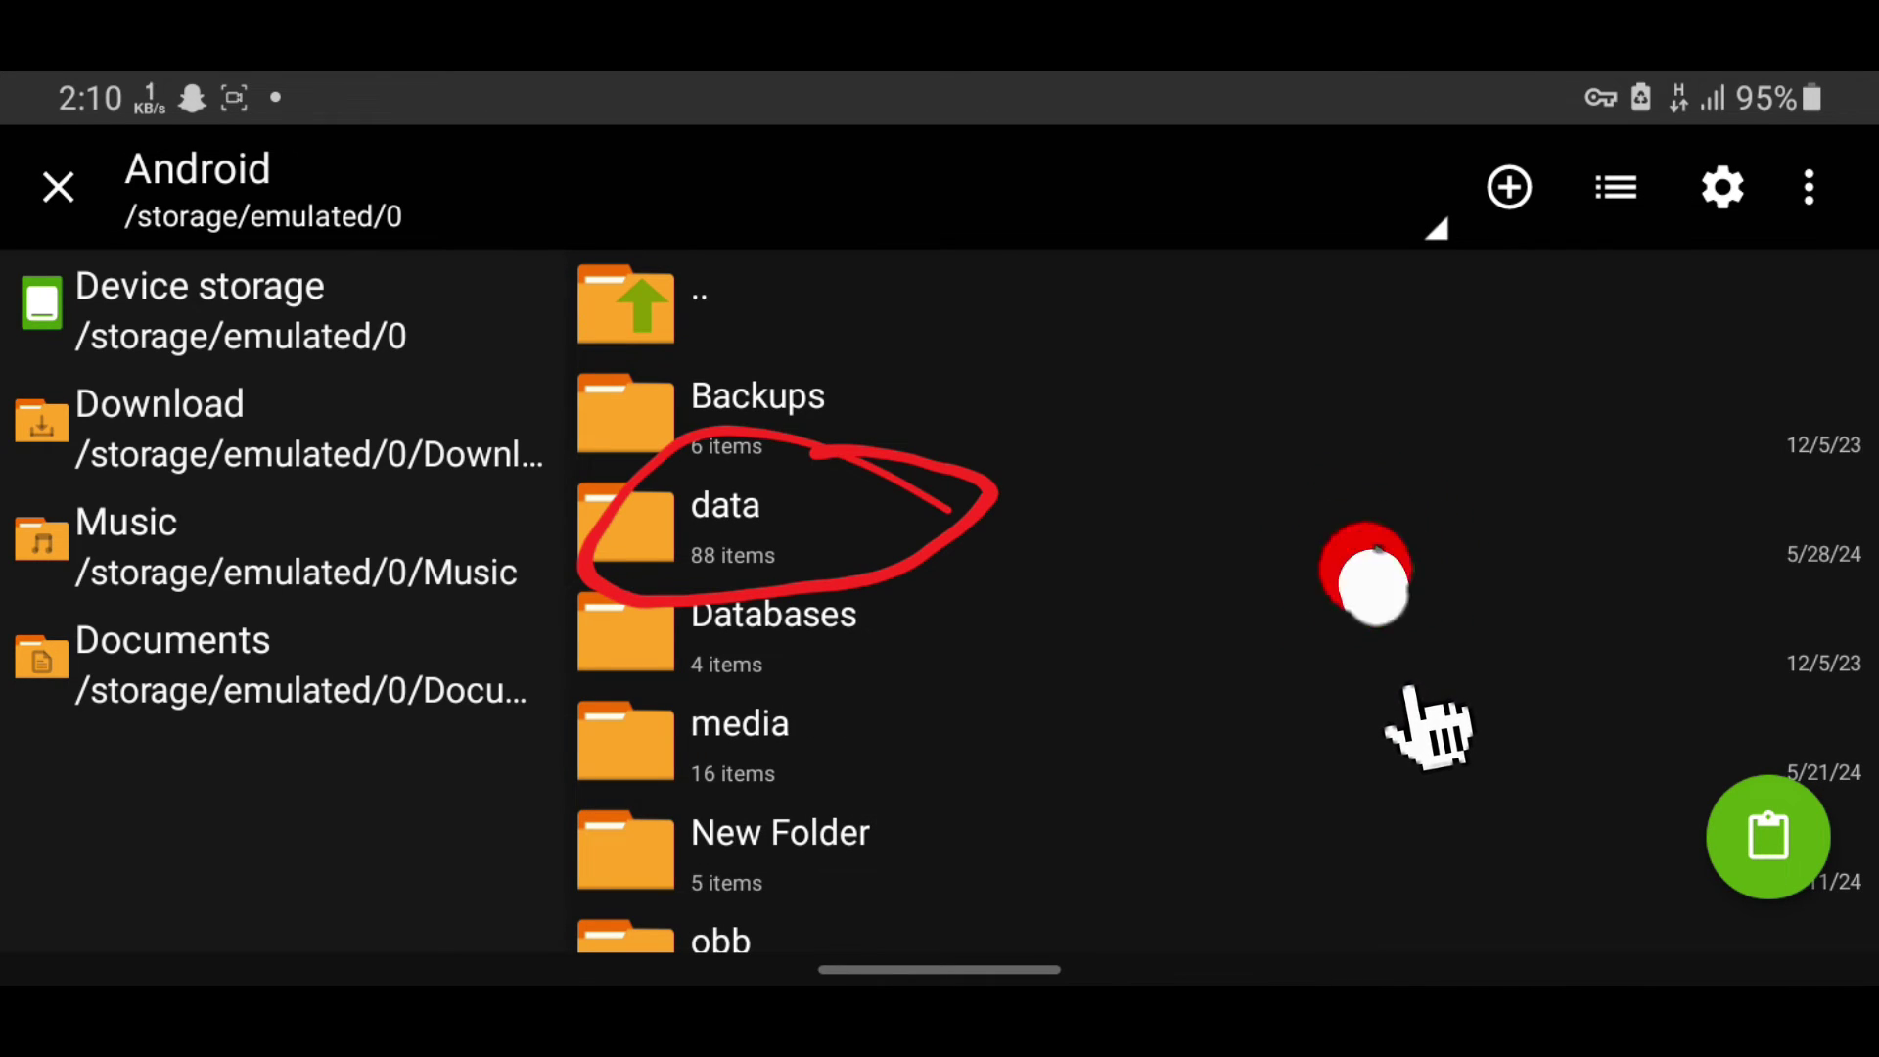
click(725, 519)
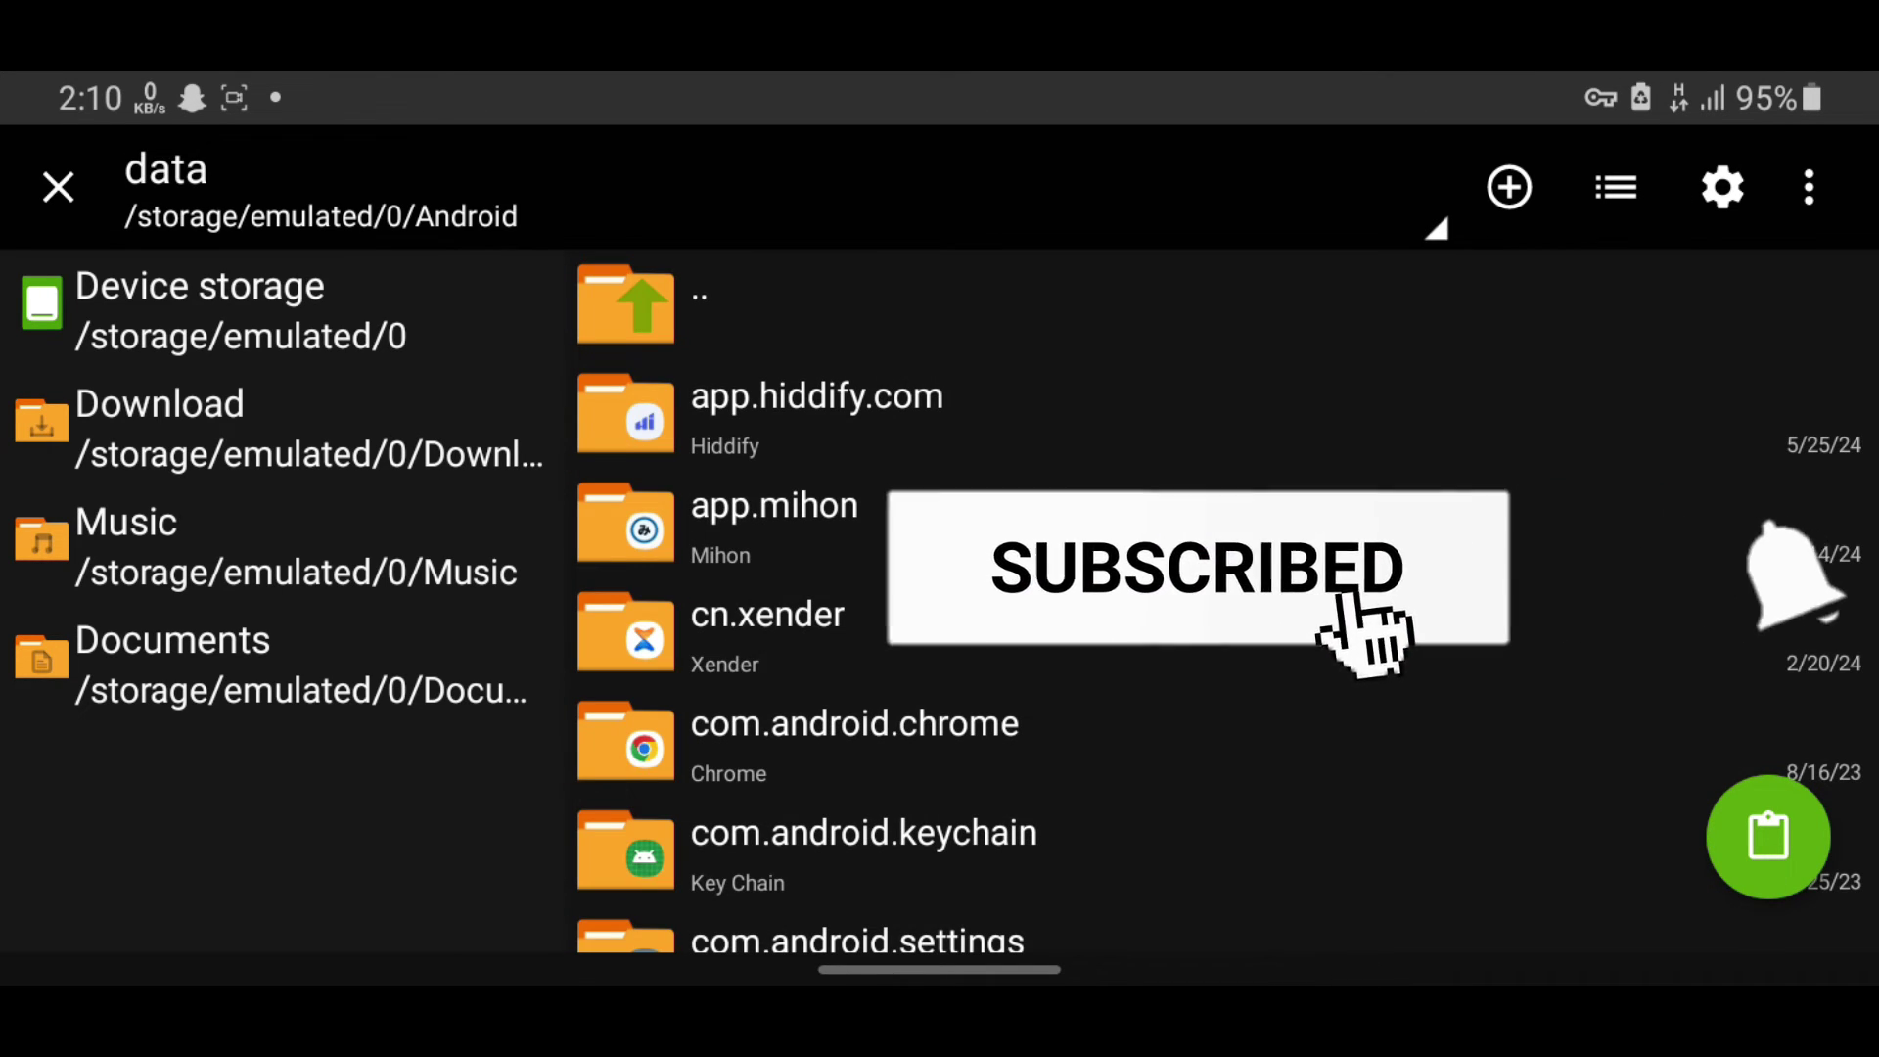
scroll(1223, 602, down, 15)
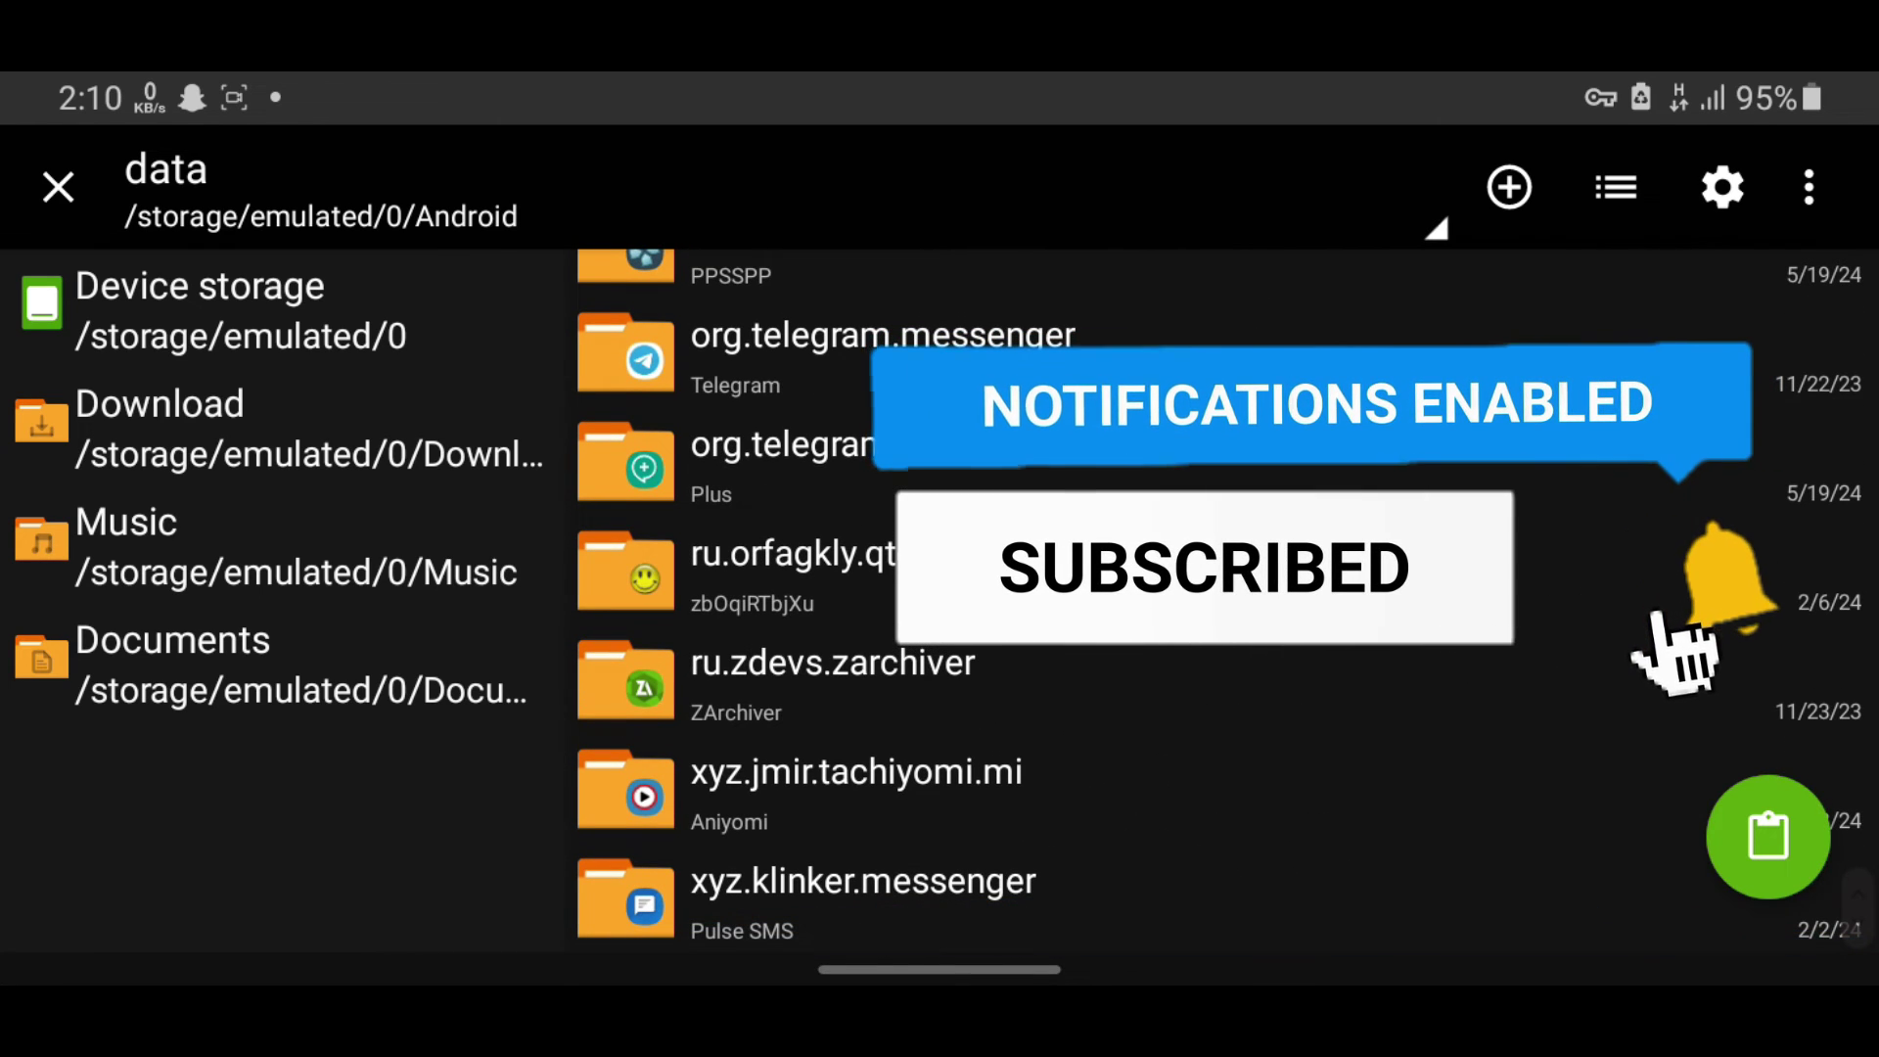
scroll(1223, 602, up, 2)
scroll(1223, 602, up, 8)
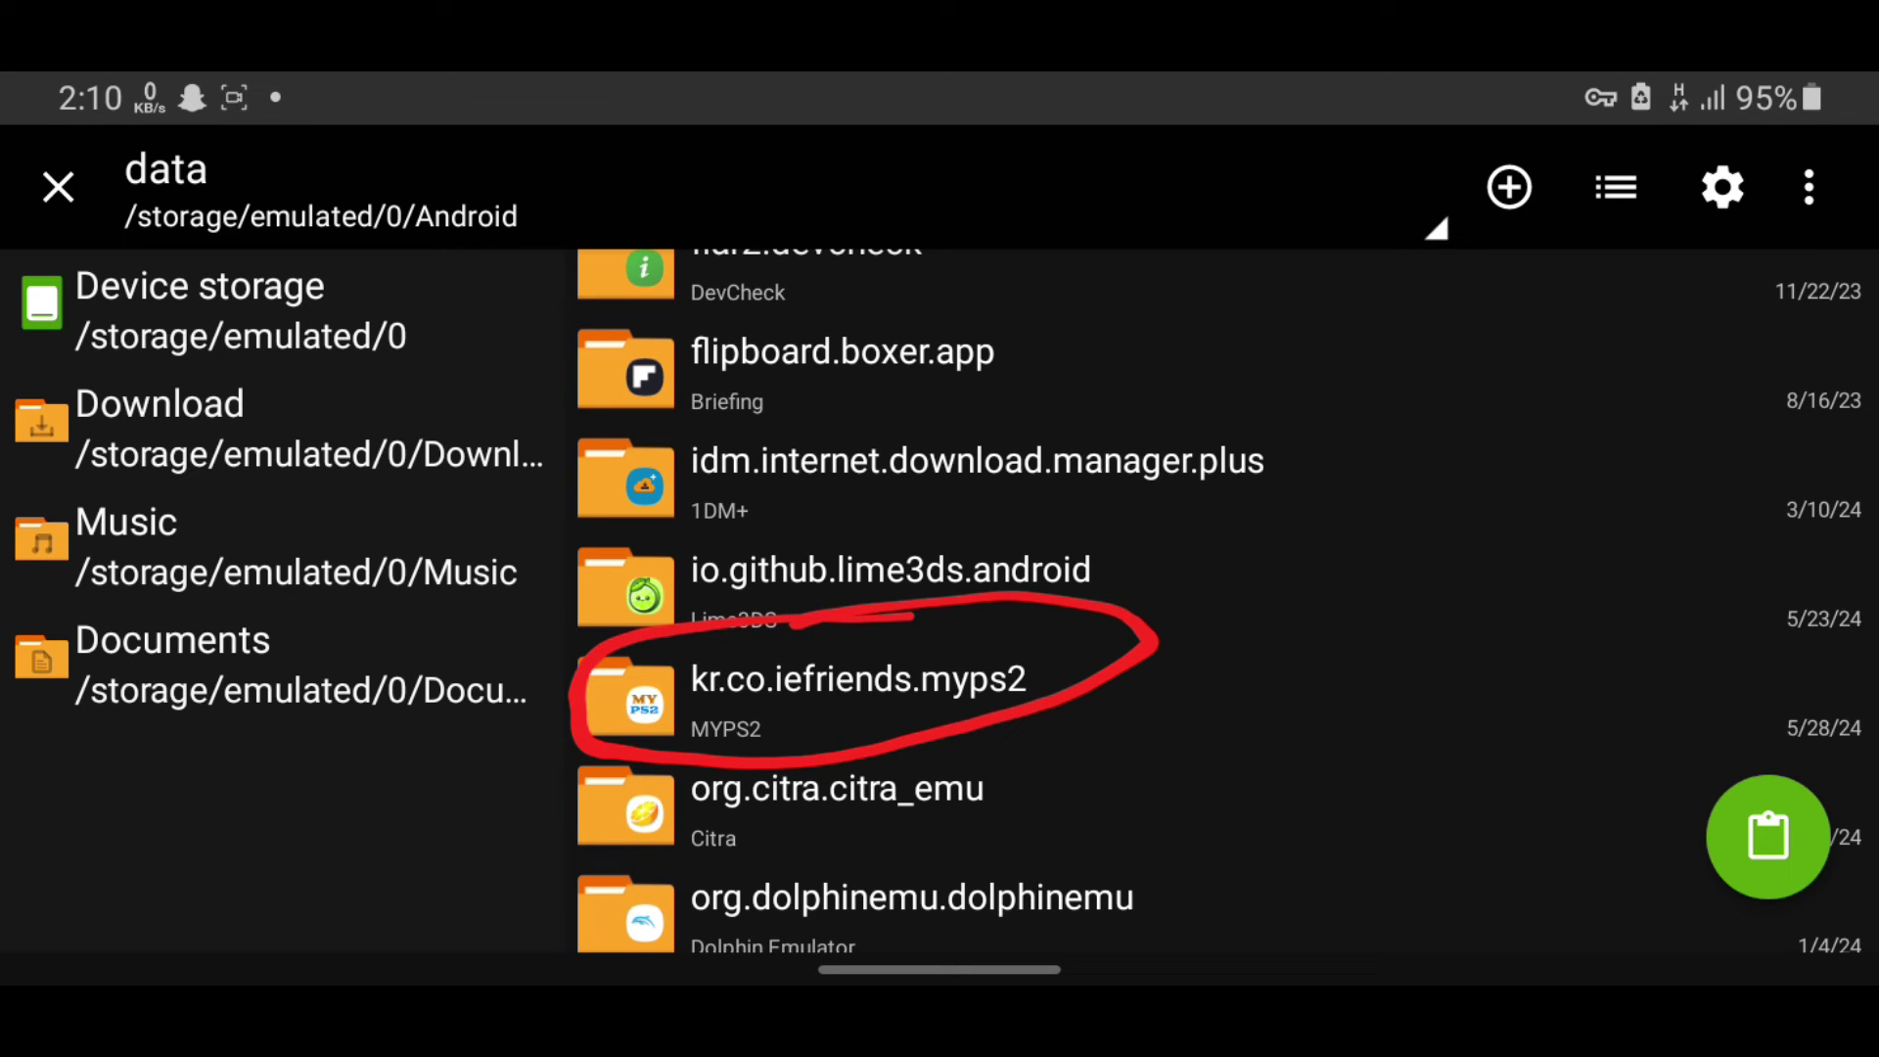
click(858, 679)
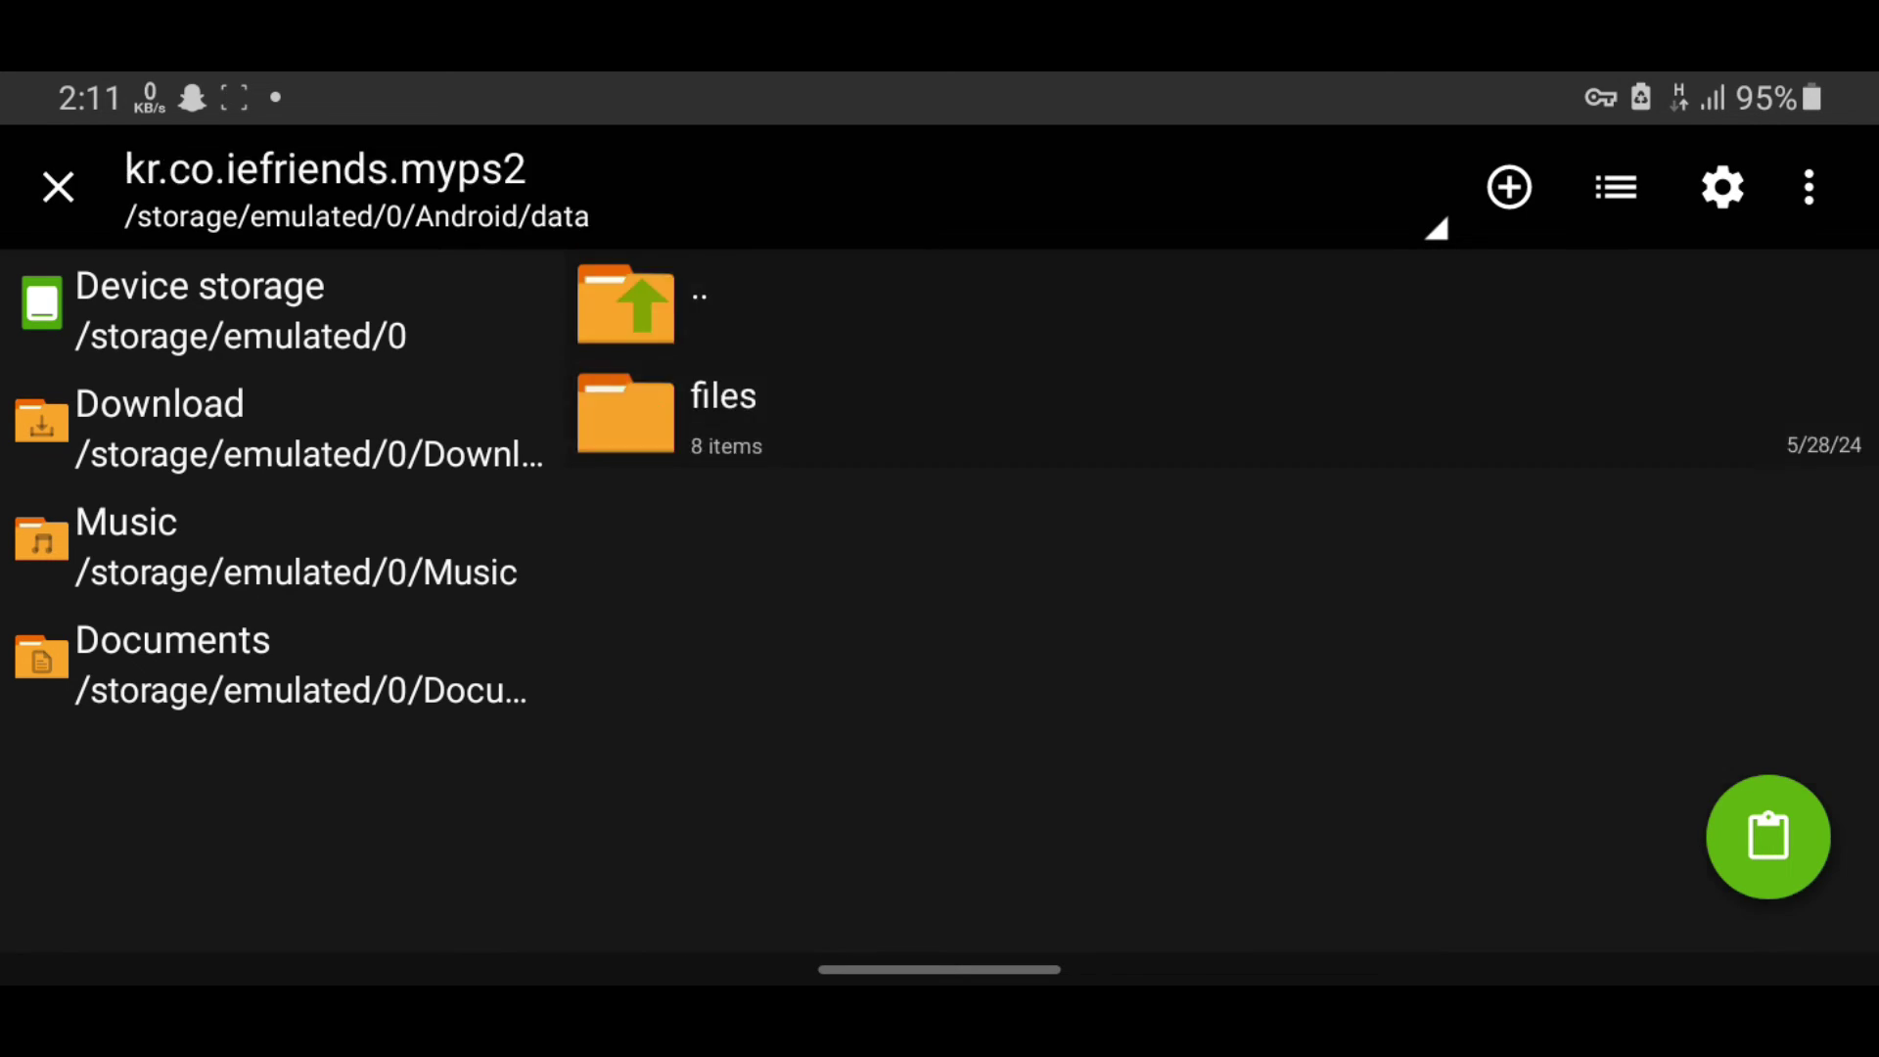
click(723, 411)
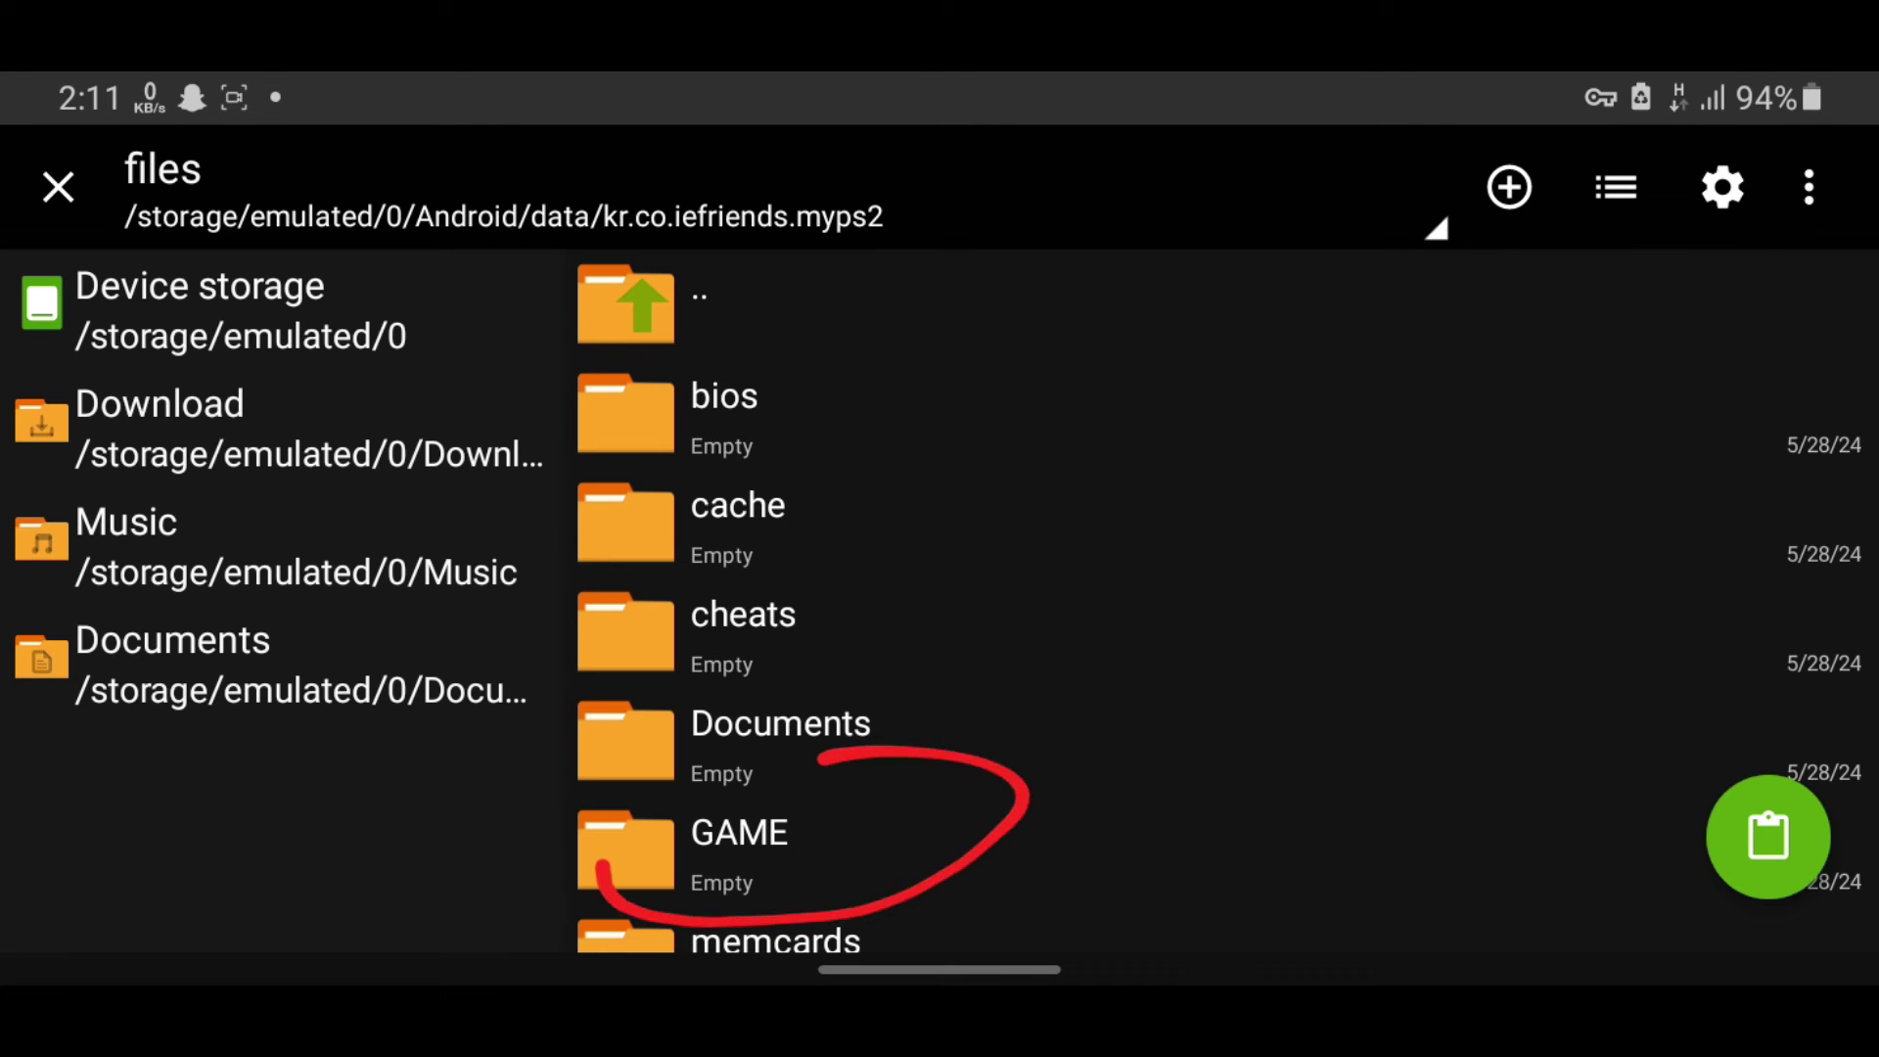
Paste the four cut game files into MYPS2's empty GAME folder.
click(739, 837)
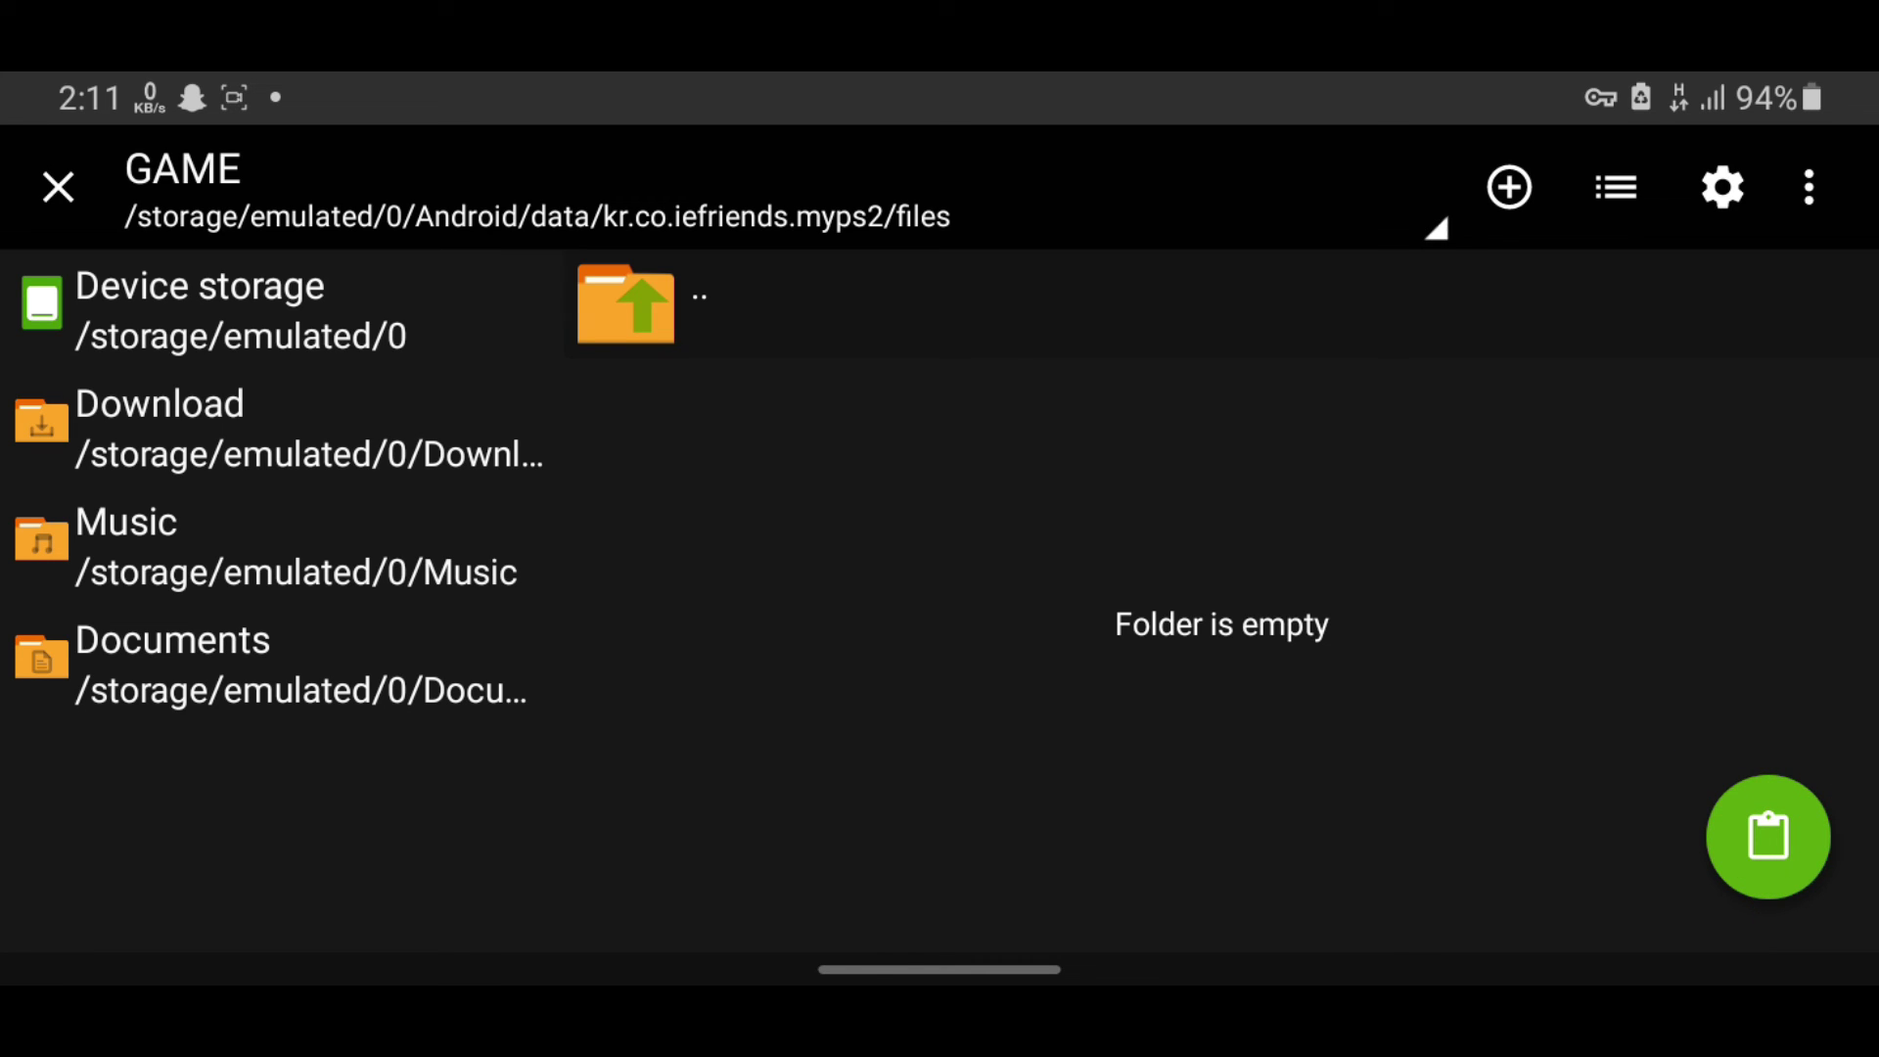
click(1767, 837)
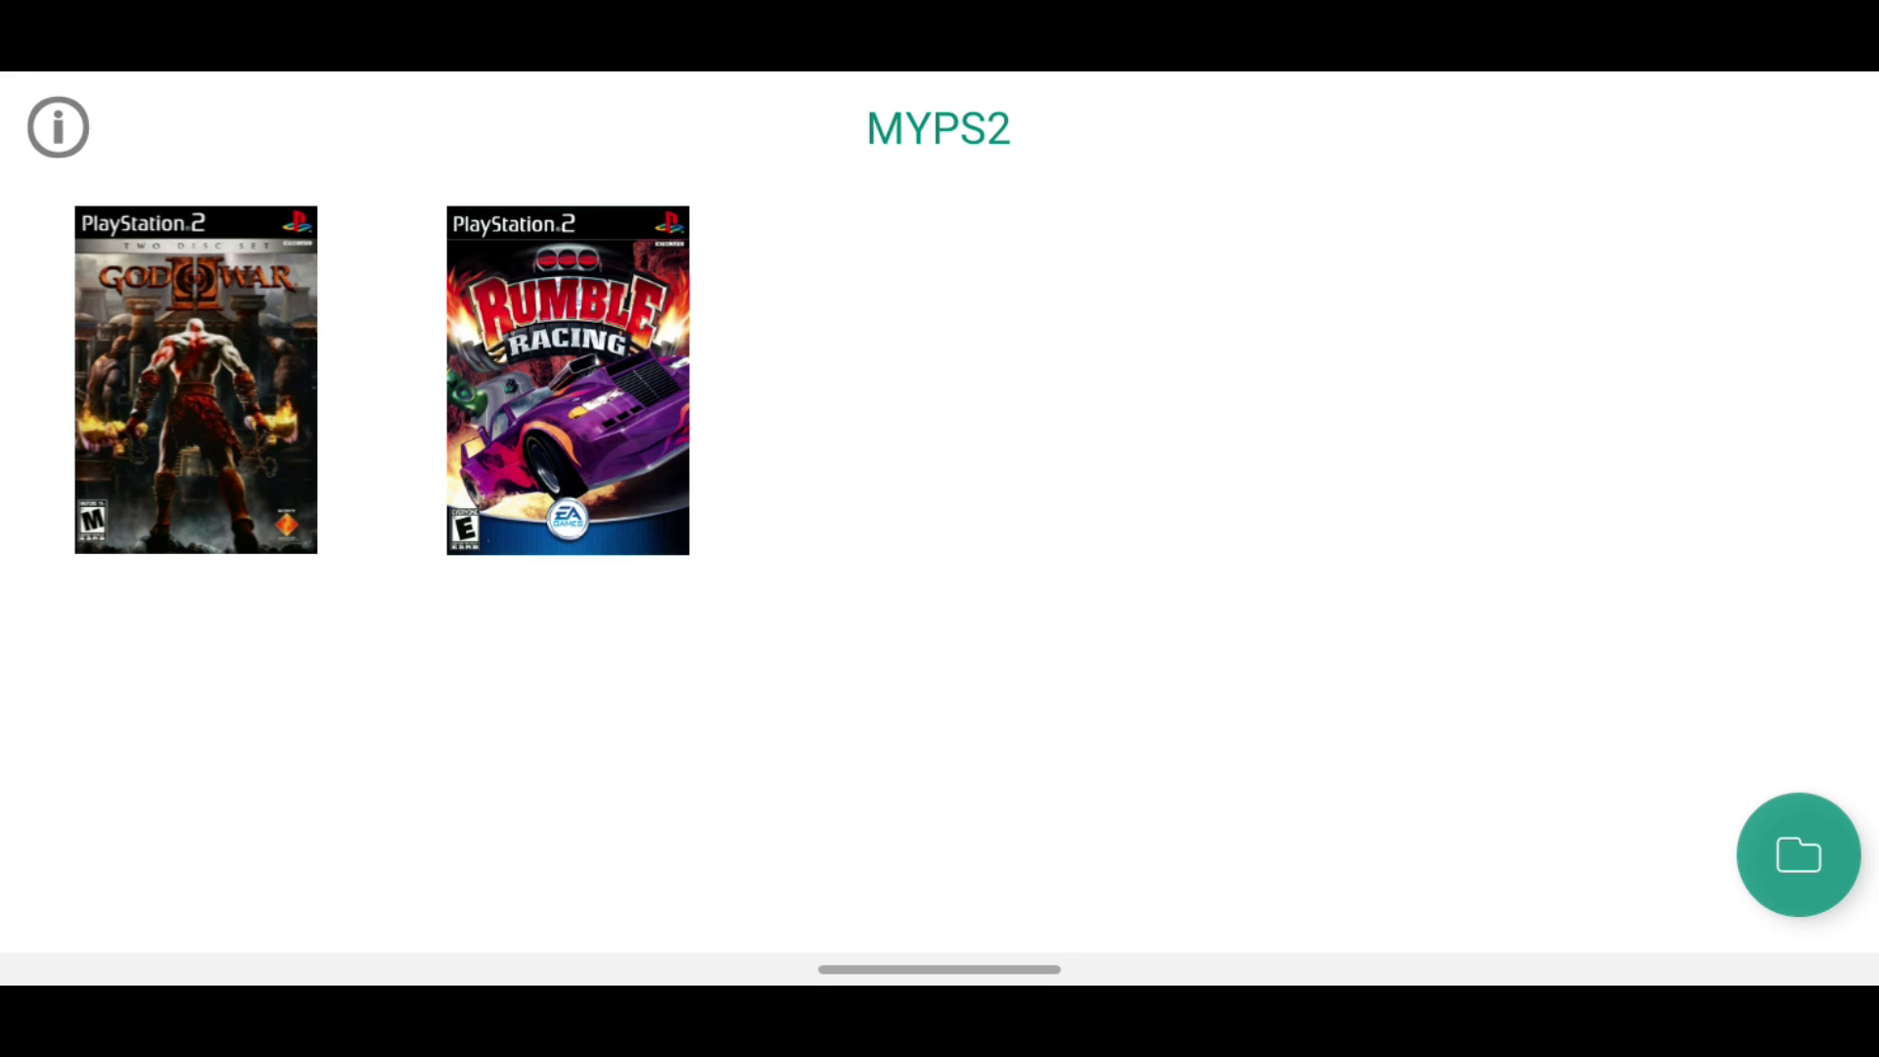
Launch MYPS2 from My games to see God of War II and Rumble Racing in its library.
mouse_move(649, 584)
mouse_down()
mouse_move(1090, 411)
mouse_move(1274, 277)
mouse_up()
mouse_move(244, 550)
mouse_down()
mouse_move(398, 630)
mouse_move(737, 319)
mouse_up()
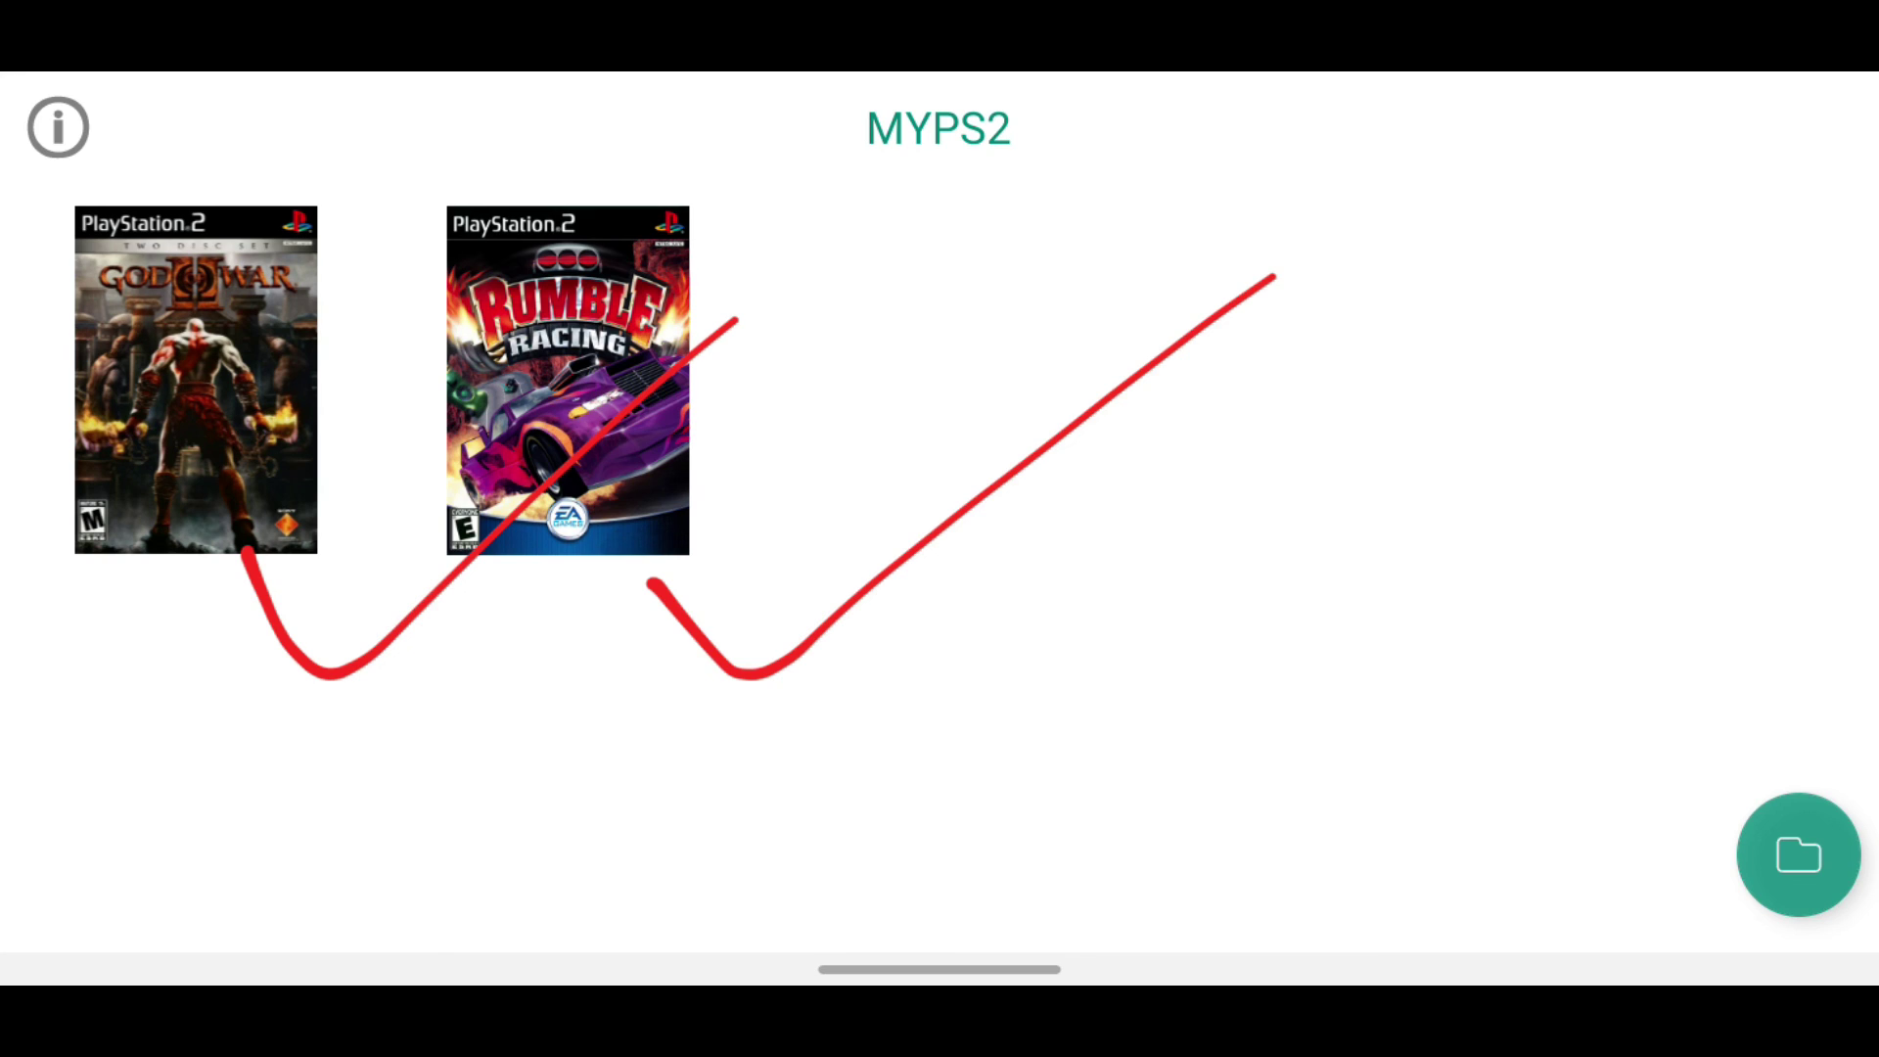